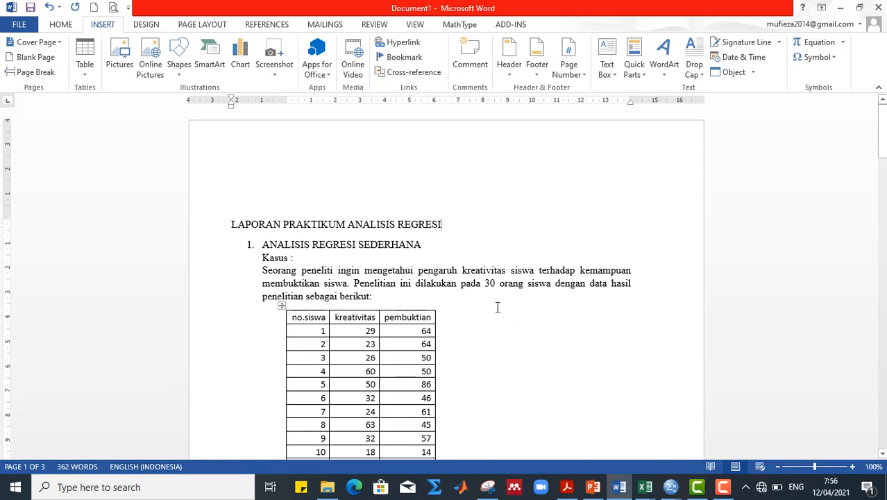
Step: Delete the blank line between the Ho hypothesis and "Kriteria keputusan" in the simple regression section
scroll(322, 314, down, 8)
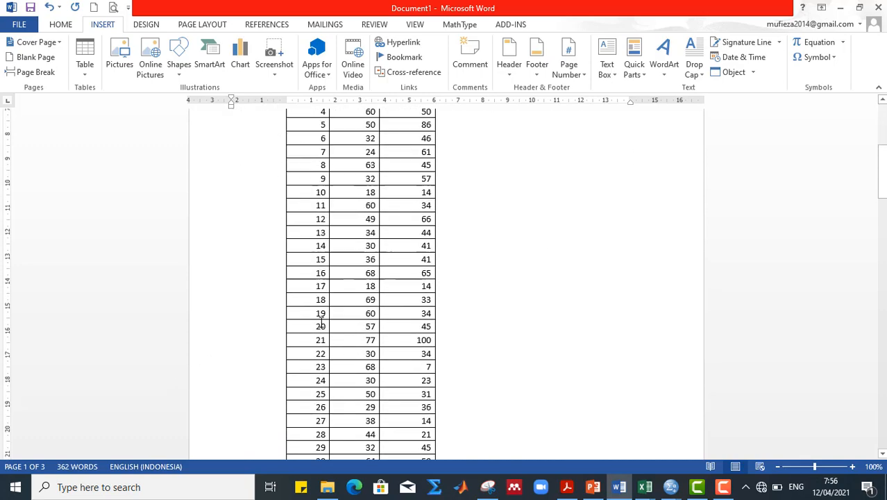
scroll(326, 312, down, 10)
scroll(327, 311, up, 3)
scroll(327, 311, up, 12)
scroll(327, 311, down, 5)
scroll(327, 311, down, 10)
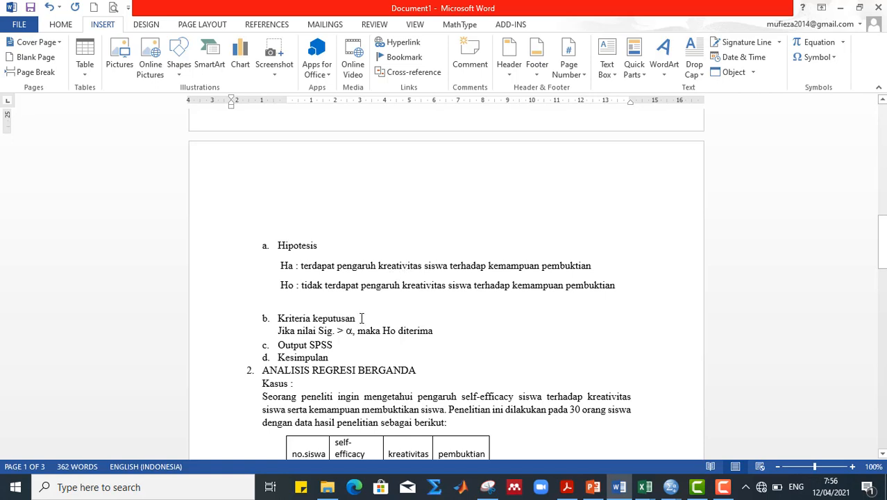
key(ctrl+v)
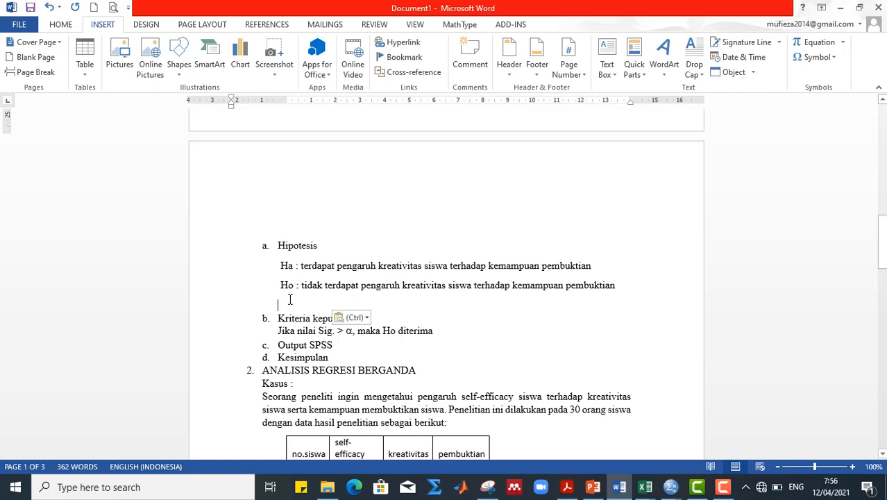
click(290, 300)
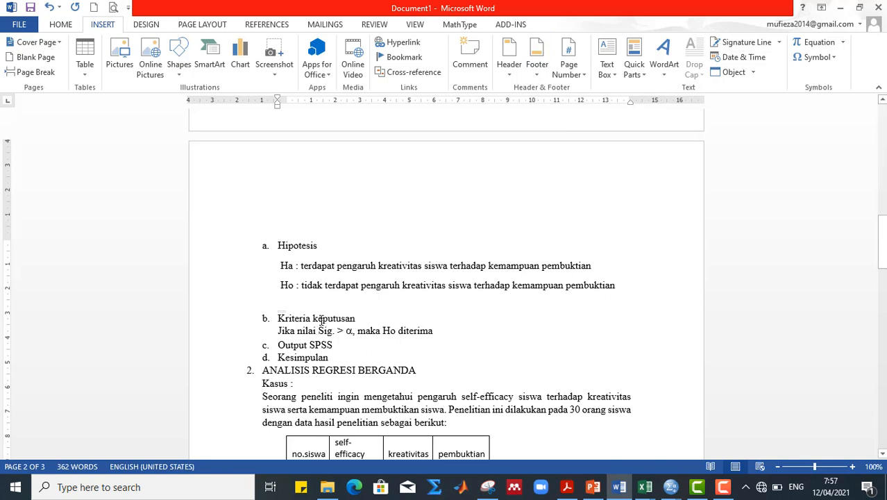
key(Delete)
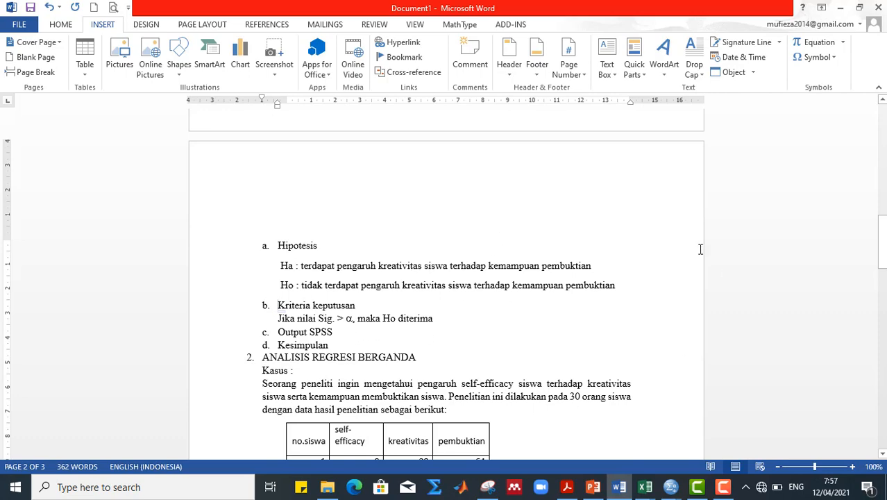
Step: Switch to the SPSS data editor and open the Linear Regression analysis for the student dataset
mouse_move(671, 487)
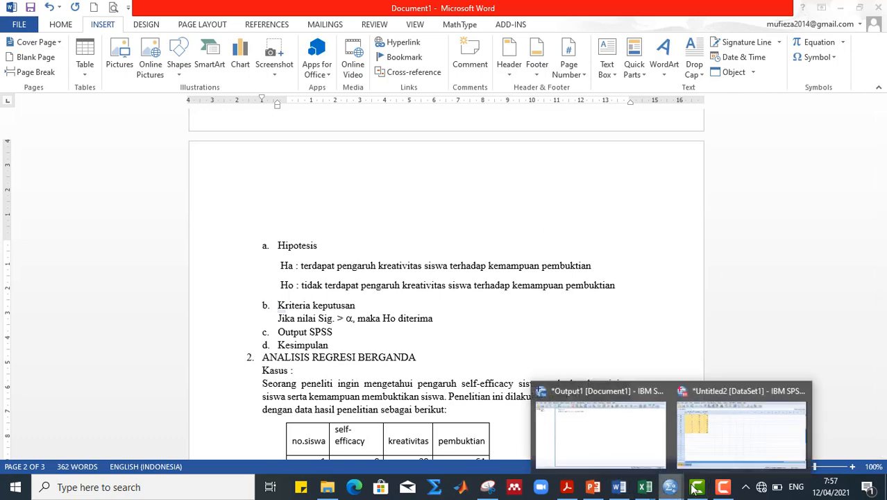
click(710, 437)
click(474, 286)
scroll(271, 283, up, 7)
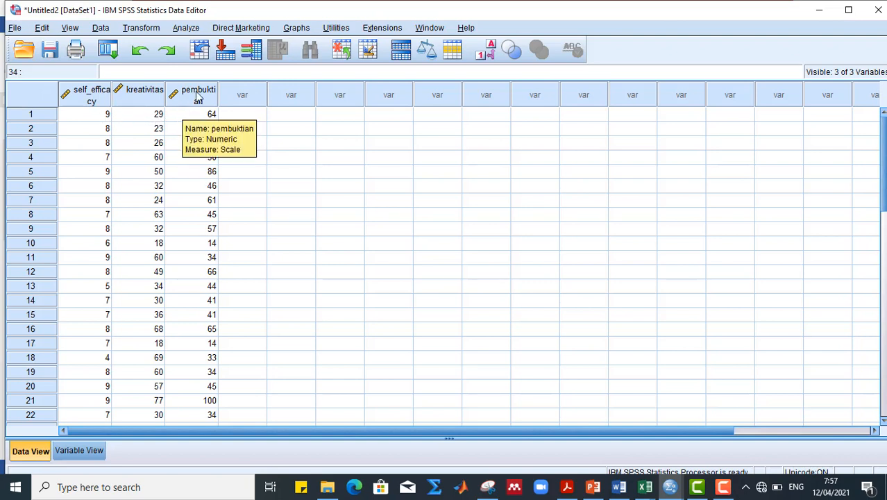
click(194, 30)
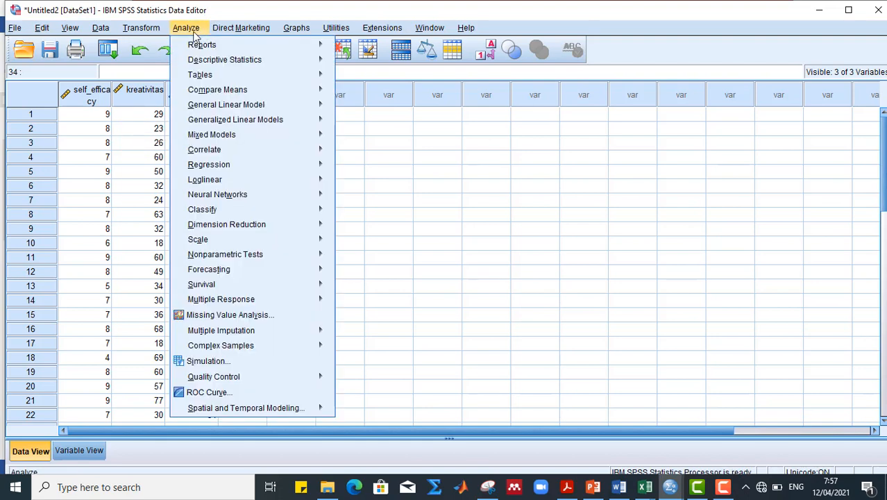
mouse_move(326, 177)
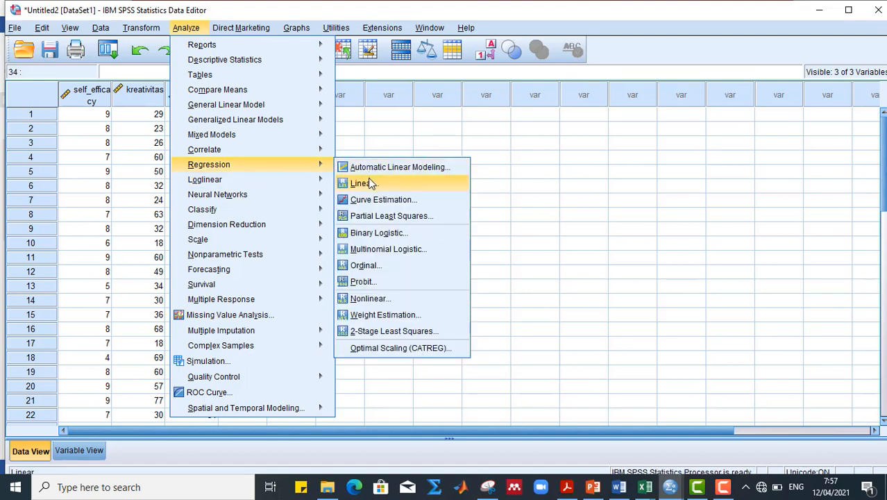
click(368, 181)
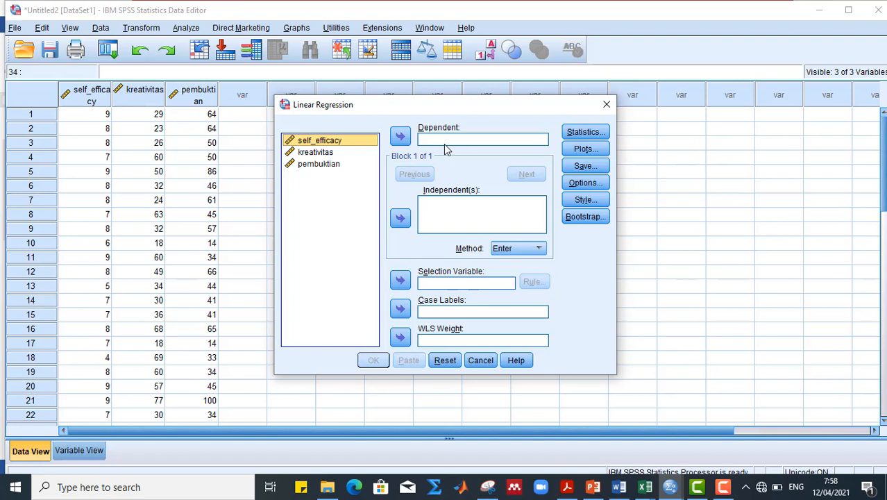
Step: Assign pembuktian as the dependent and kreativitas as the independent variable, and run the linear regression
click(323, 165)
click(400, 136)
click(322, 152)
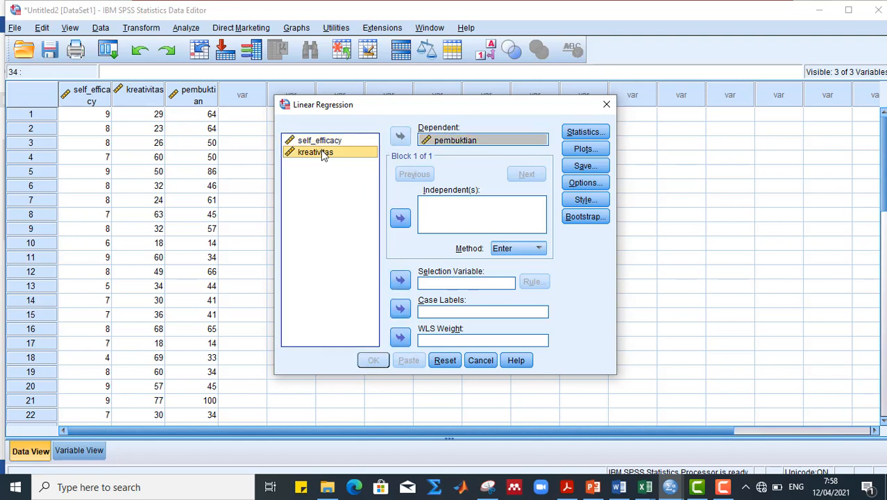
click(400, 218)
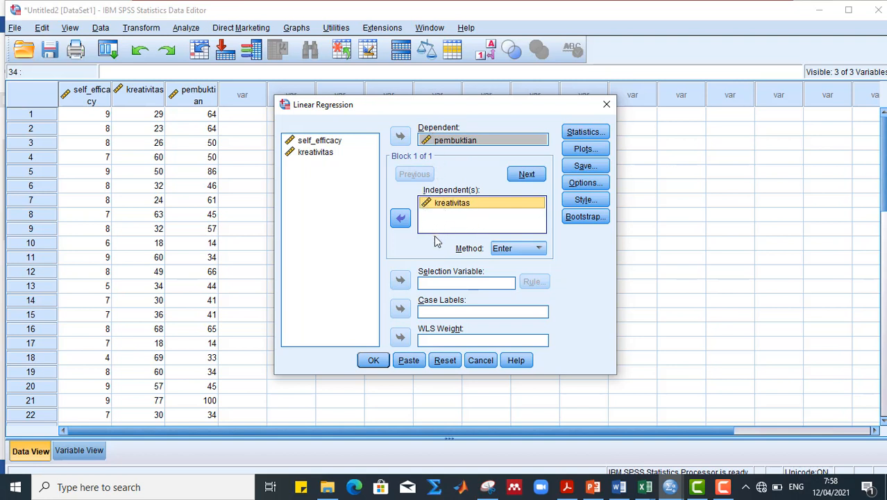
click(373, 363)
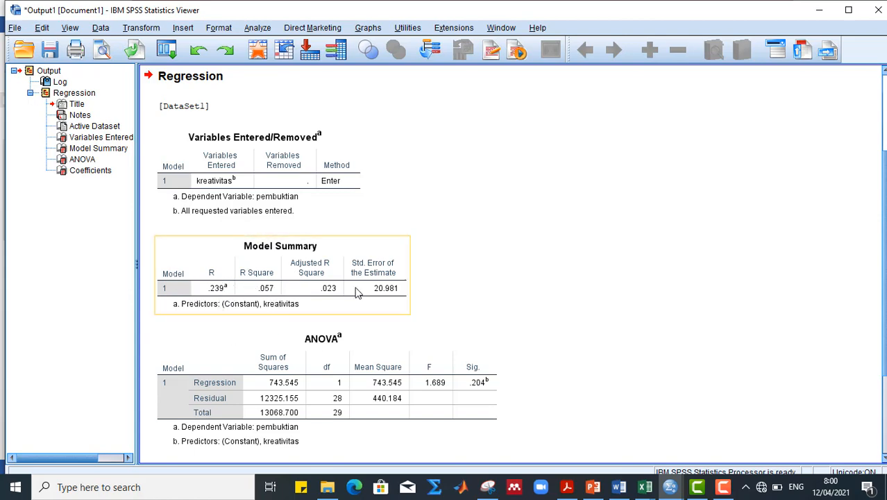
Step: Select and copy the Coefficients table from the regression output
scroll(352, 373, down, 3)
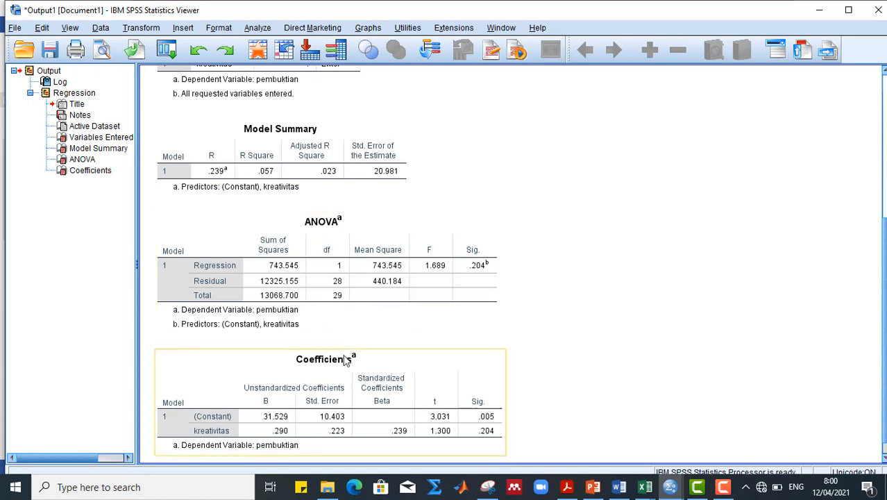
scroll(342, 364, down, 1)
click(393, 342)
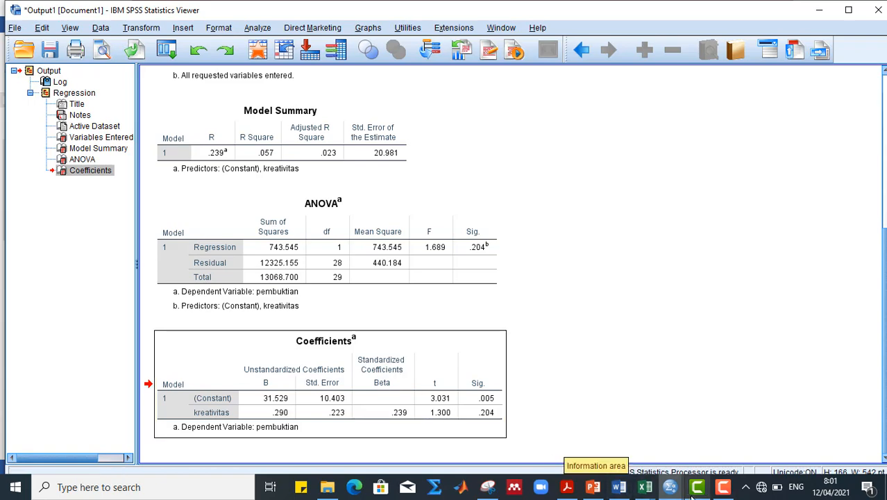
Step: Switch to the Word report and paste the Coefficients table on a new line under "Output SPSS"
click(620, 488)
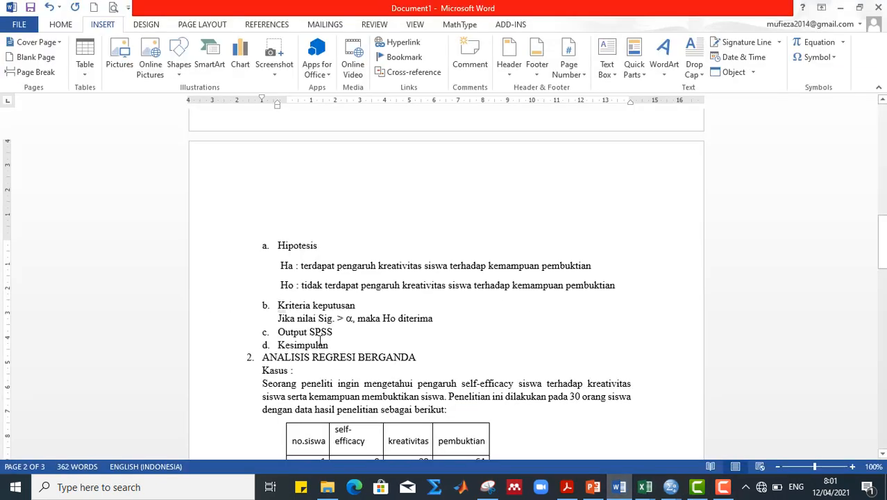
scroll(354, 291, down, 1)
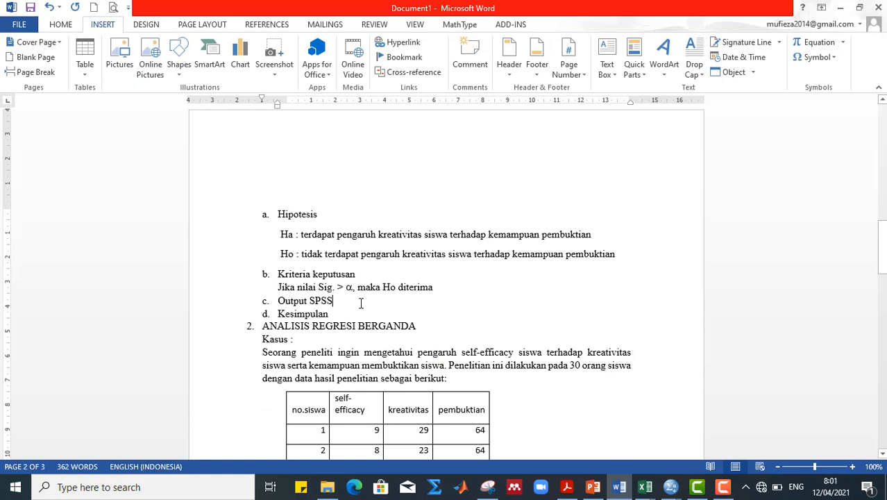
key(Return)
key(BackSpace)
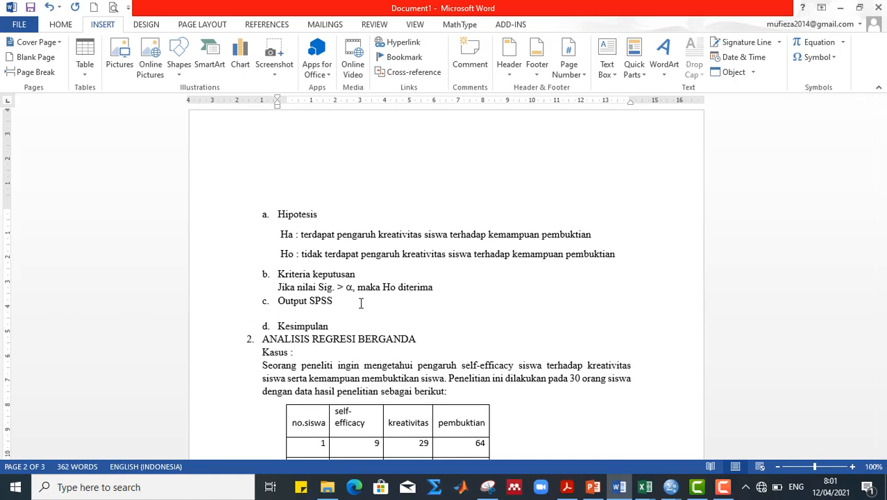
key(ctrl+v)
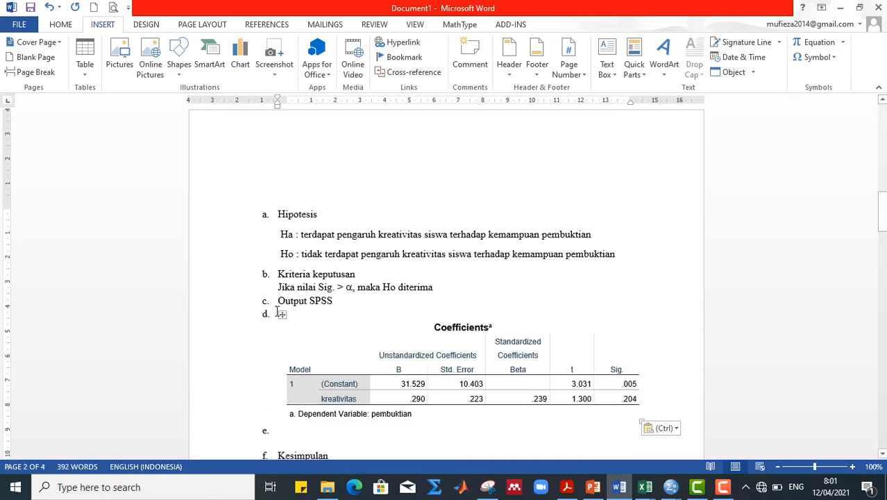
Step: Remove the stray list letters from the lines directly above and below the pasted Coefficients table
key(BackSpace)
click(283, 430)
key(BackSpace)
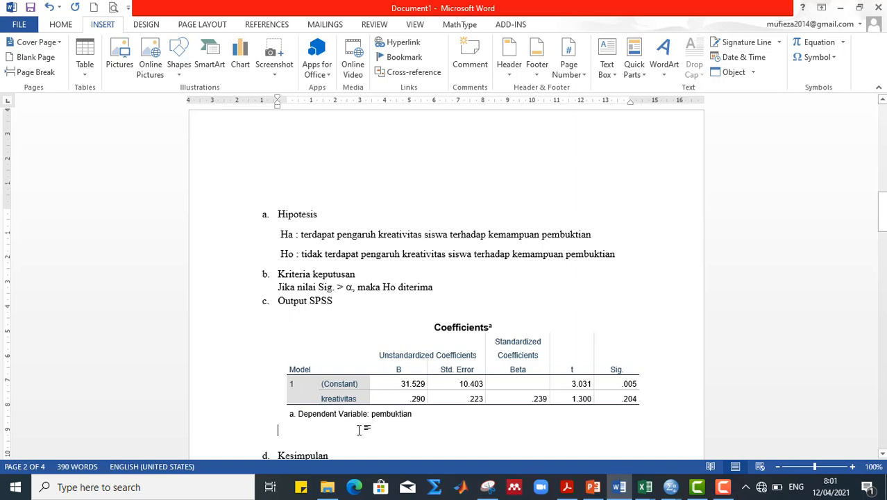
Step: Write the general regression equation "Y=a+bX" on the line below the Coefficients table
text(Y=)
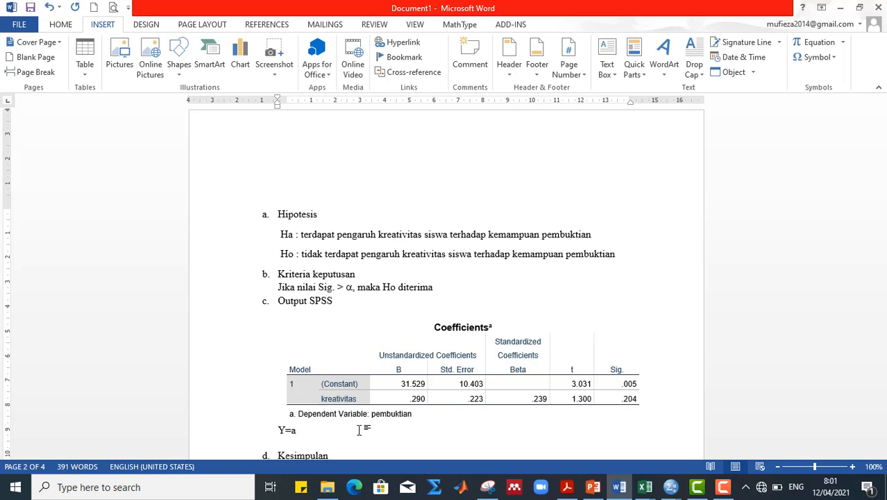
text(a+bX)
key(Return)
Step: Begin a second equation line with "Y=" and the constant 31.529 copied from the B column
text(Y)
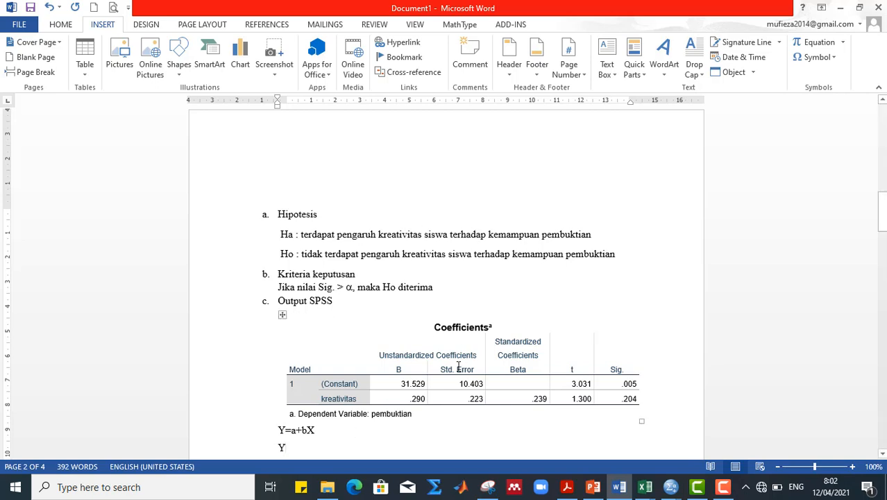
drag(400, 384, 427, 380)
key(ctrl+c)
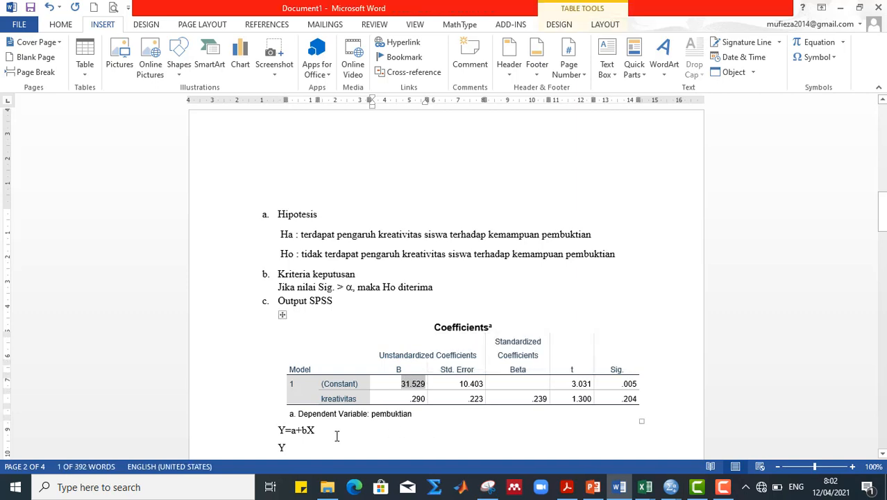
click(286, 445)
text(=)
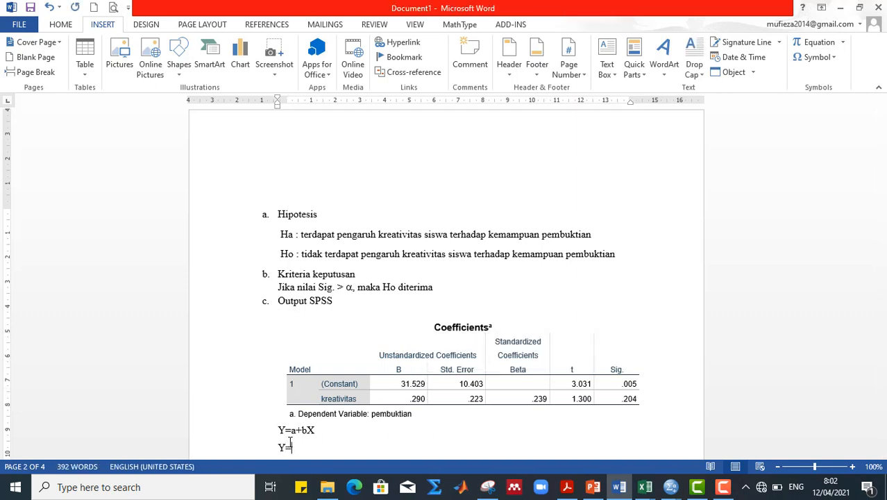
key(ctrl+v)
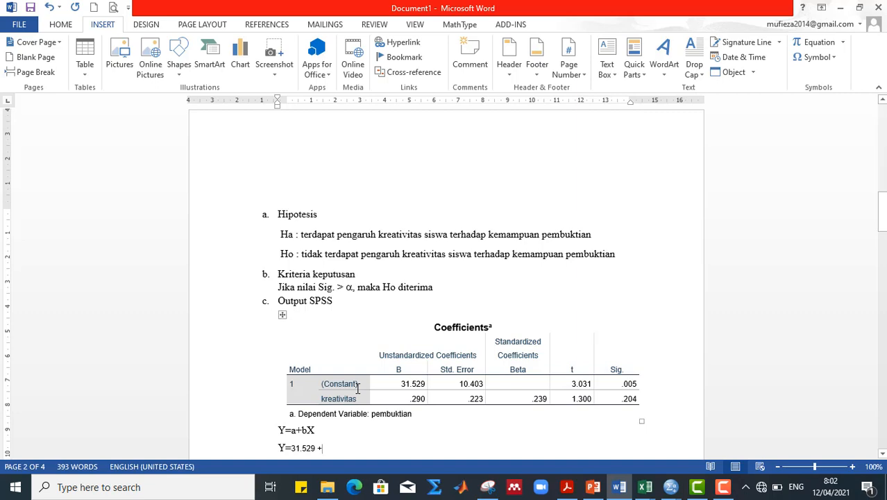
Step: Complete the equation as "Y=31.529 +.290X", copying the kreativitas coefficient from the B column
drag(409, 399, 427, 396)
key(ctrl+c)
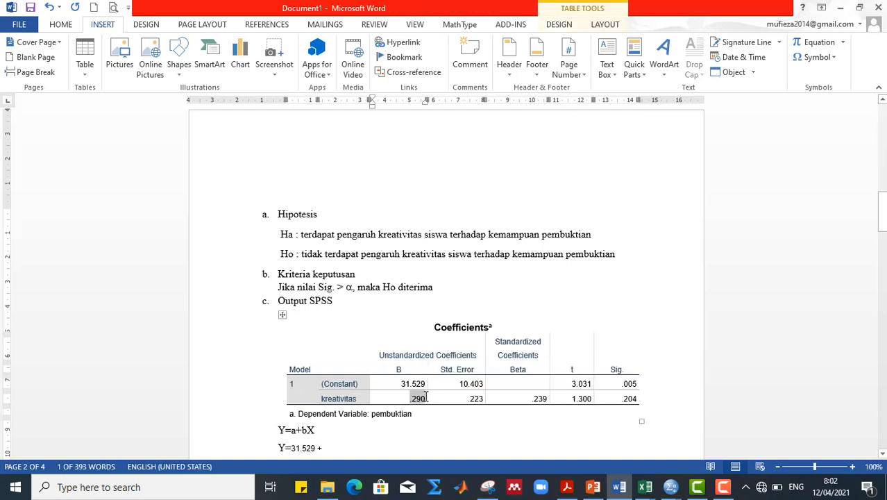
click(373, 447)
key(ctrl+v)
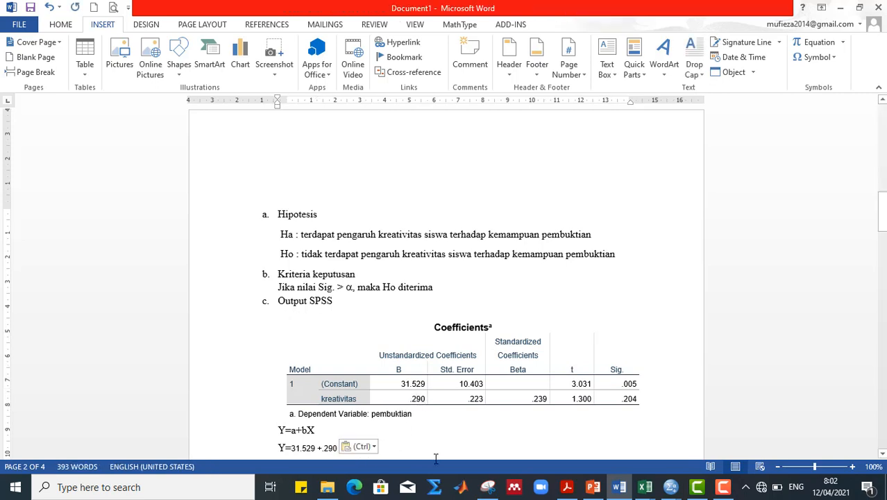
text(X)
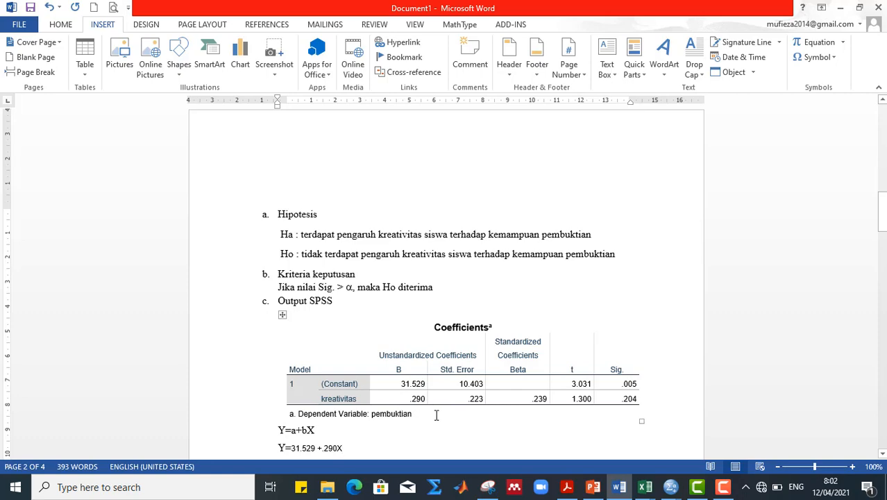
Step: Below the equation, write "Karena nilai sig. adala .204 > alpha, maka h0 ditolak", using the Sig. value from the kreativitas row
scroll(412, 424, down, 5)
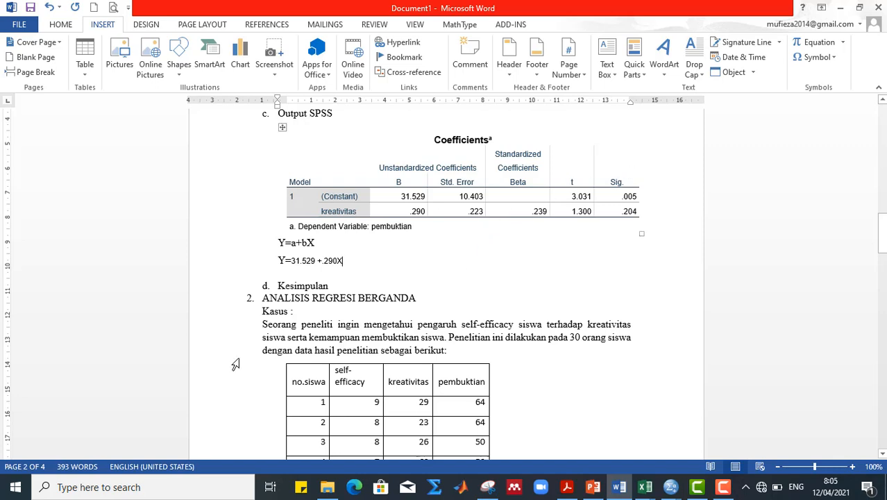
key(Return)
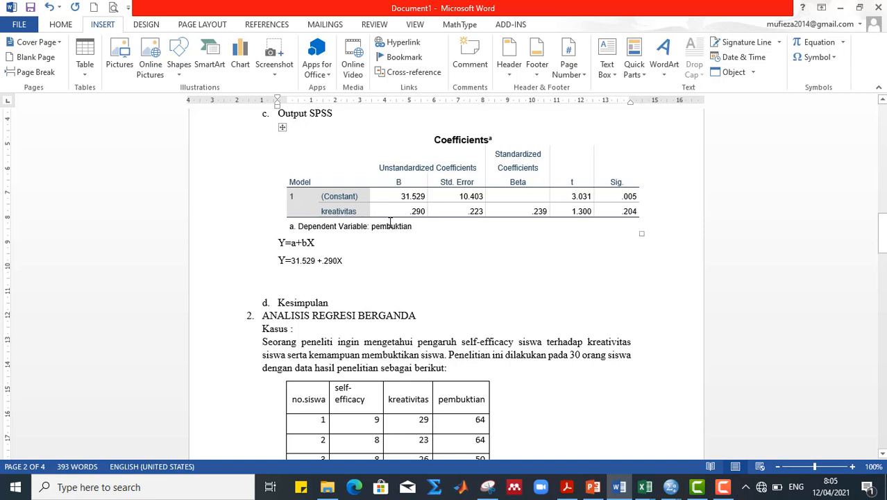
click(625, 211)
mouse_move(624, 211)
mouse_down()
mouse_move(641, 211)
mouse_move(623, 210)
mouse_move(631, 209)
mouse_up()
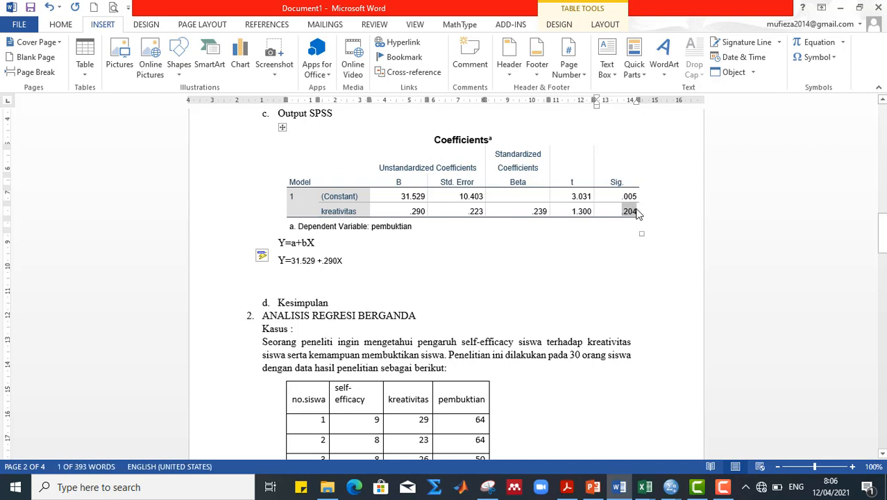
click(278, 278)
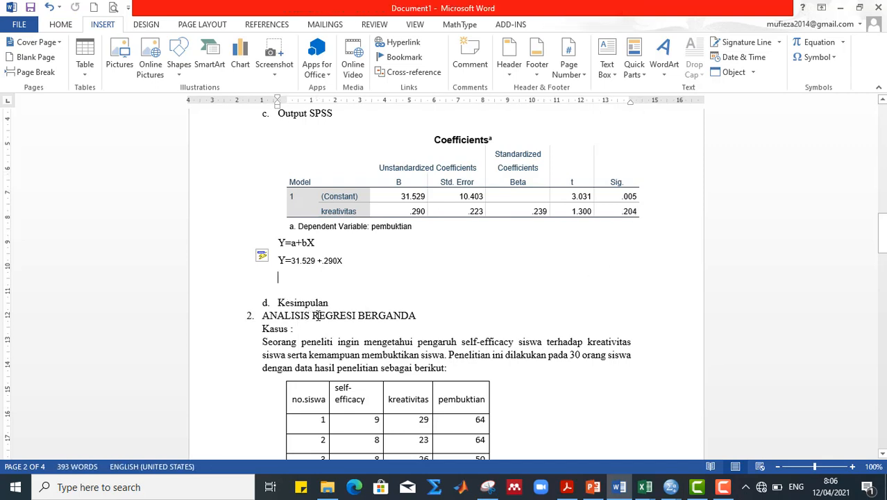
text(Karena nilai si)
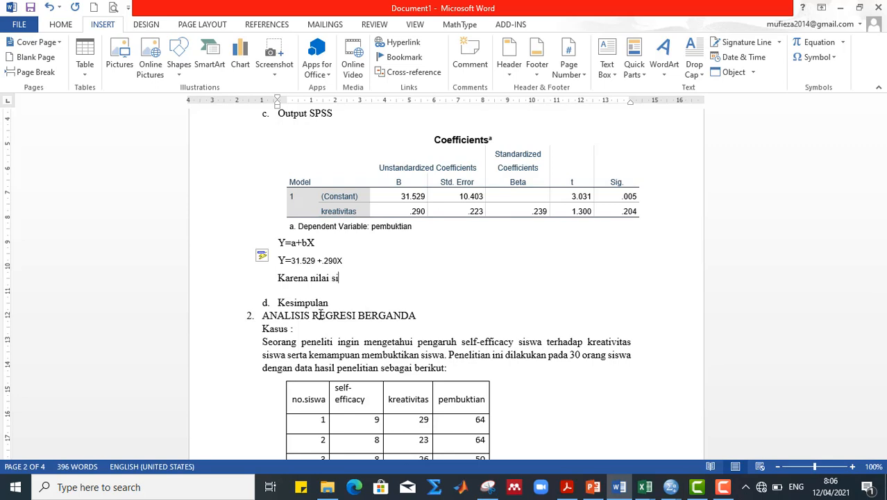
text(g. adala)
text(.204)
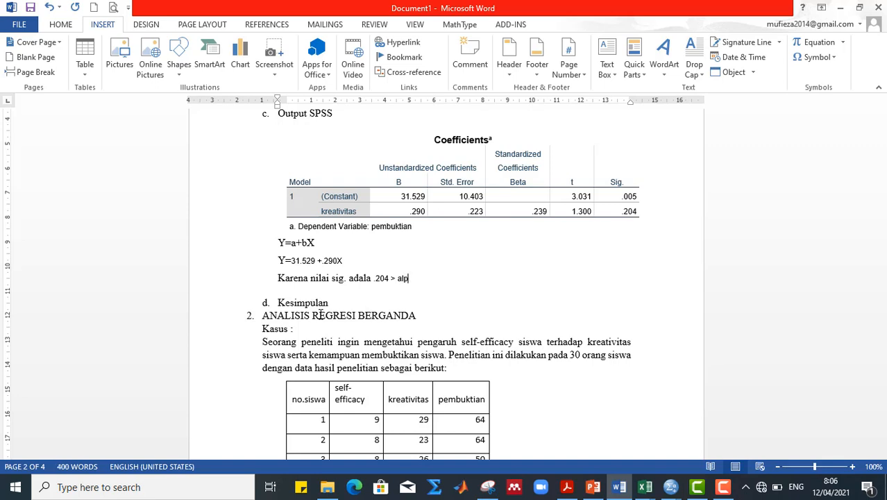
text(> alpha, maka h0 ditolak.)
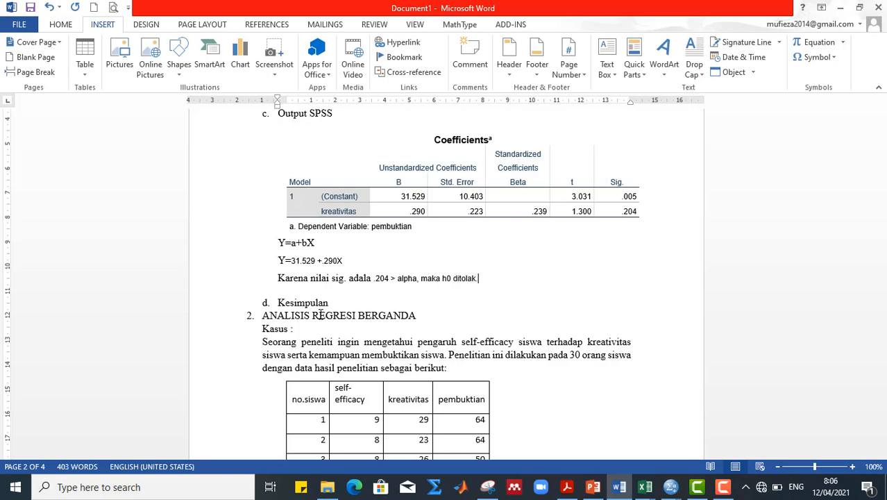
Step: Correct the end of the significance sentence below the simple regression equation to "maka h0 diterima."
scroll(322, 314, up, 8)
scroll(541, 190, down, 5)
scroll(523, 241, down, 1)
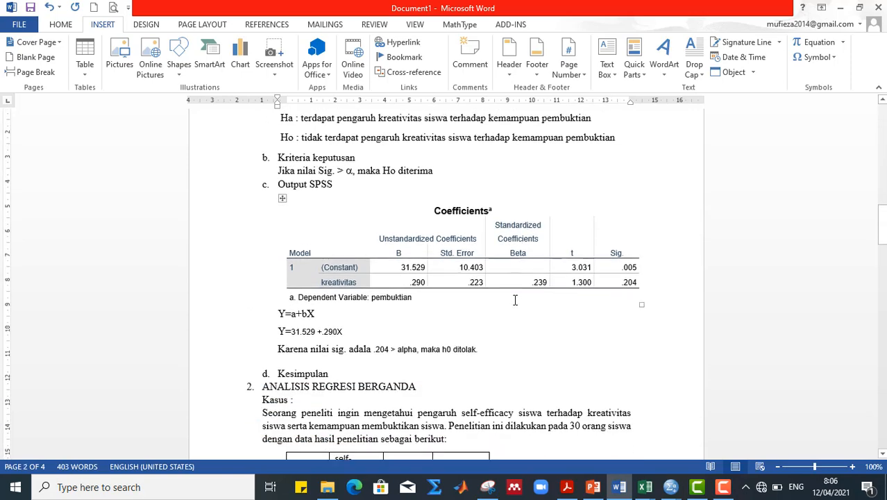
click(472, 341)
key(BackSpace)
key(BackSpace)
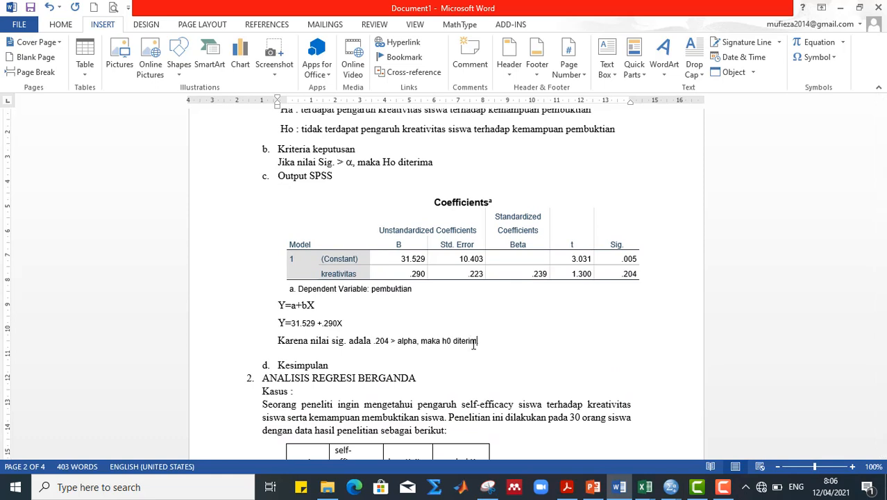
Step: Copy the Ho statement "tidak terdapat pengaruh kreativitas siswa terhadap kemampuan pembuktian" onto a new line under the simple regression's Kesimpulan heading
scroll(548, 174, up, 4)
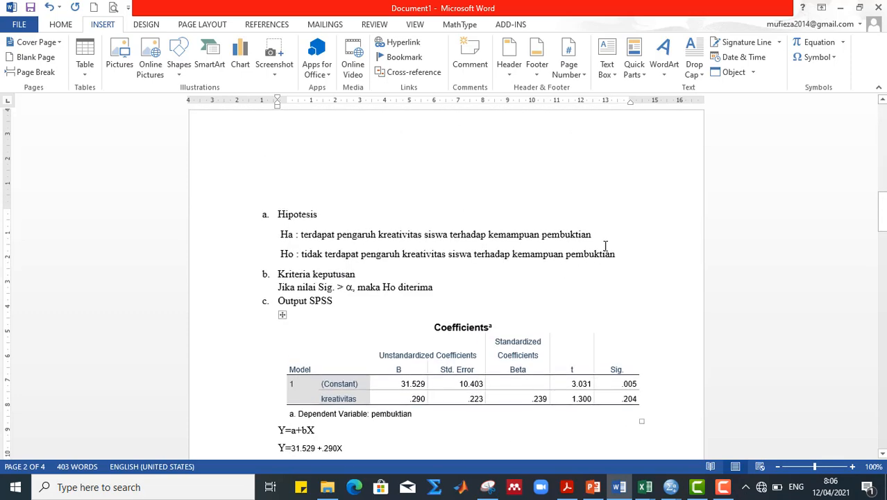
drag(616, 254, 302, 254)
key(ctrl+c)
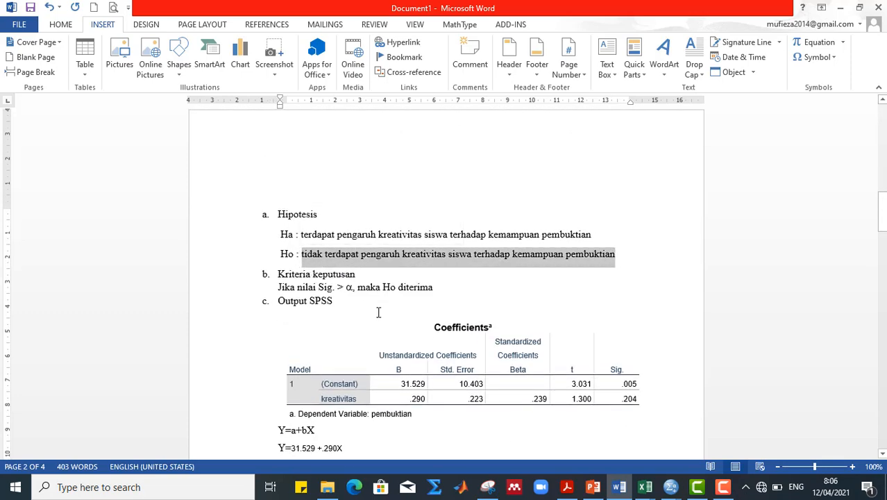
scroll(383, 316, down, 7)
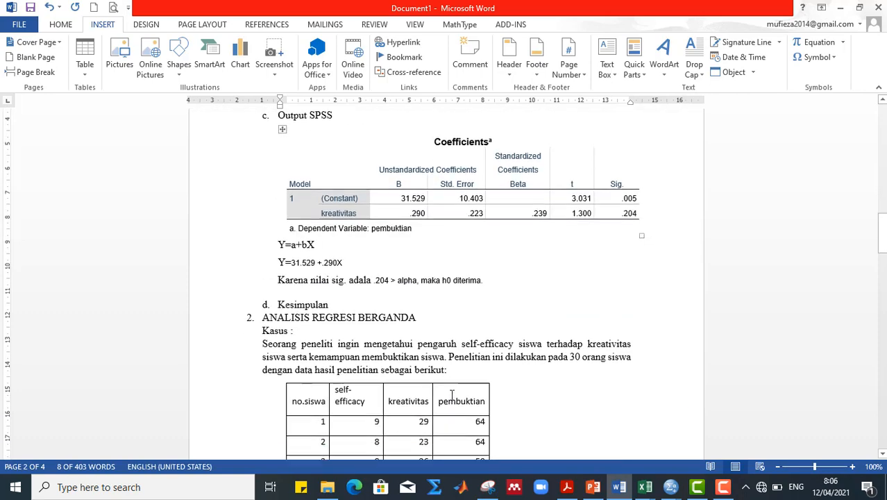
click(515, 191)
key(Return)
text(seh)
key(BackSpace)
key(BackSpace)
key(BackSpace)
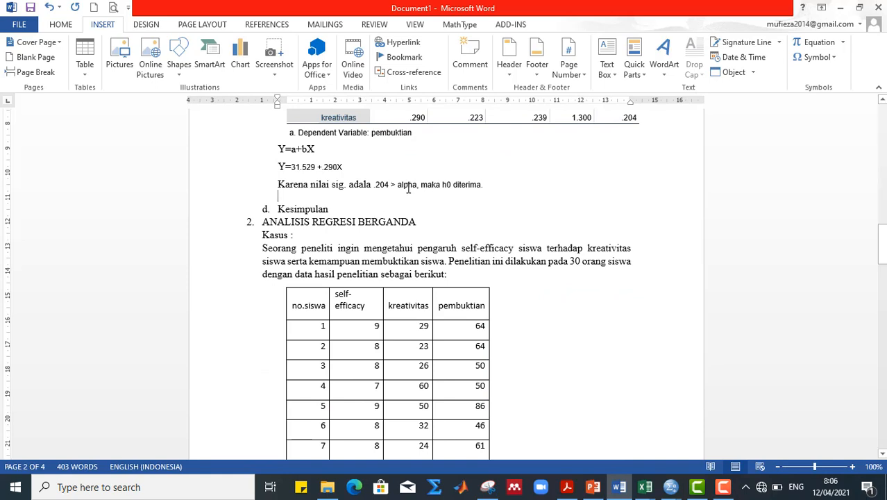
click(390, 208)
key(Return)
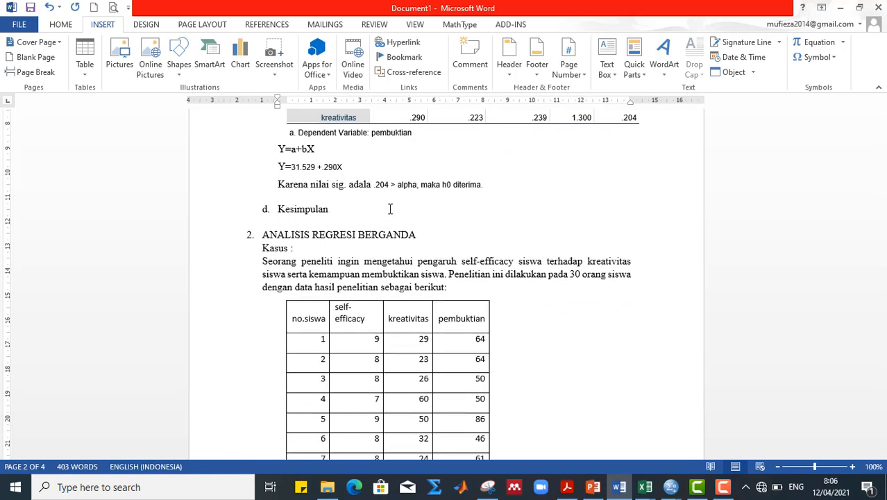
key(ctrl+v)
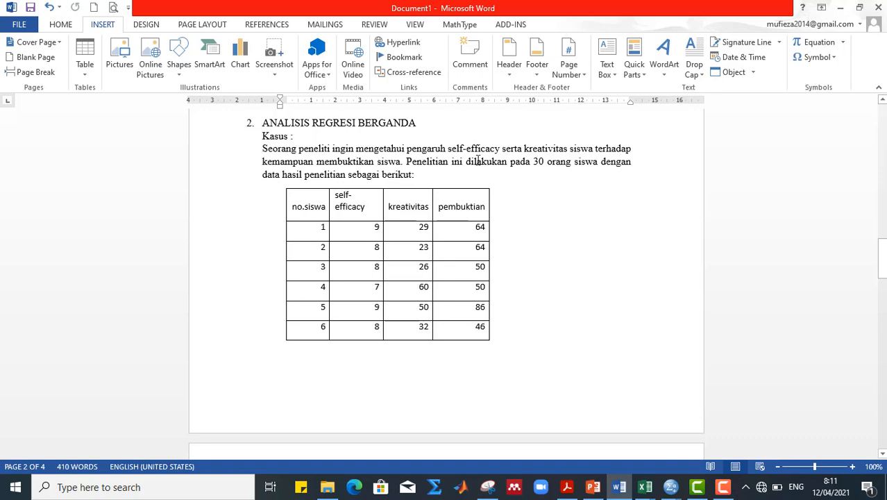
Step: Switch to the SPSS Data Editor holding the self_efficacy, kreativitas and pembuktian data and open the Linear Regression setup
scroll(467, 198, down, 6)
scroll(454, 345, down, 16)
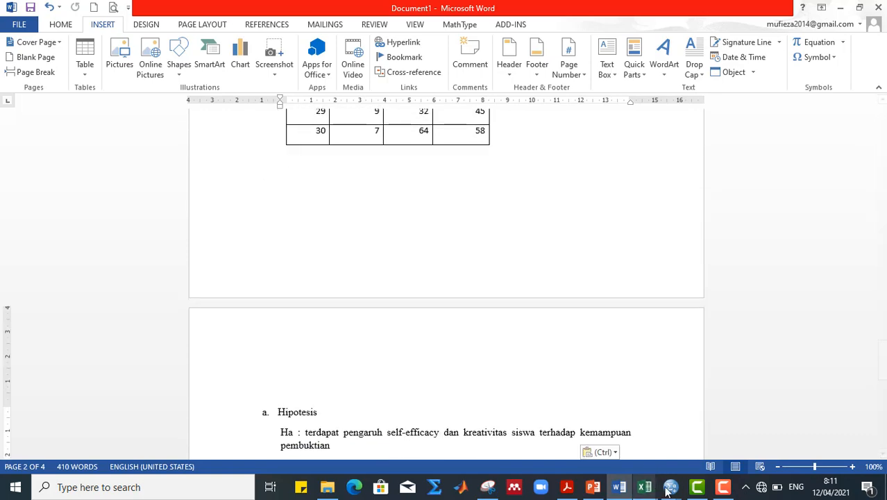
mouse_move(671, 487)
click(723, 434)
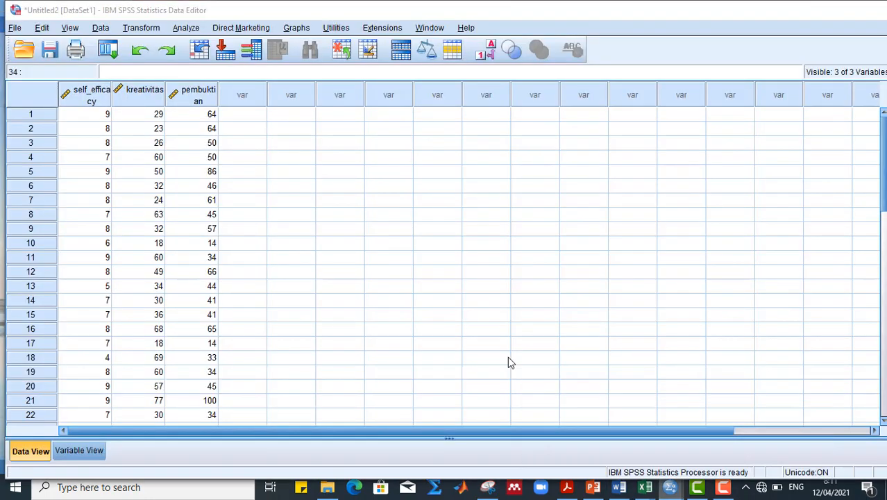
scroll(274, 173, down, 3)
scroll(242, 198, up, 3)
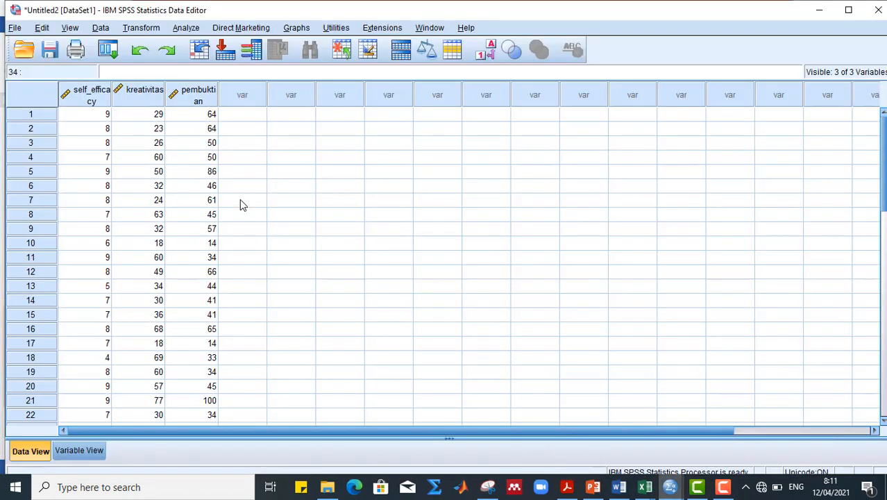
click(186, 28)
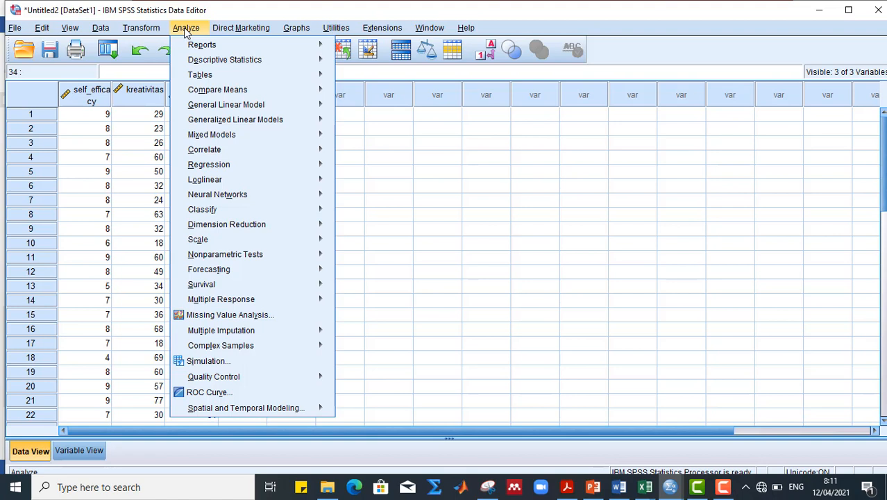
mouse_move(236, 167)
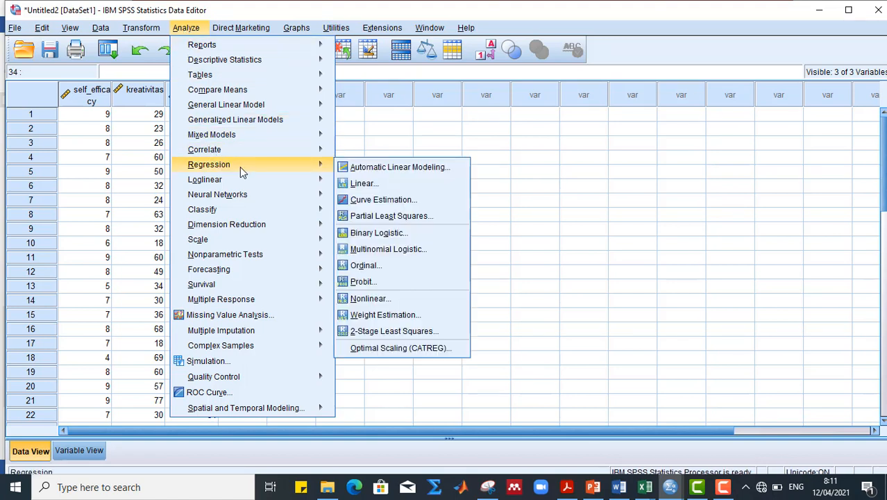
click(383, 183)
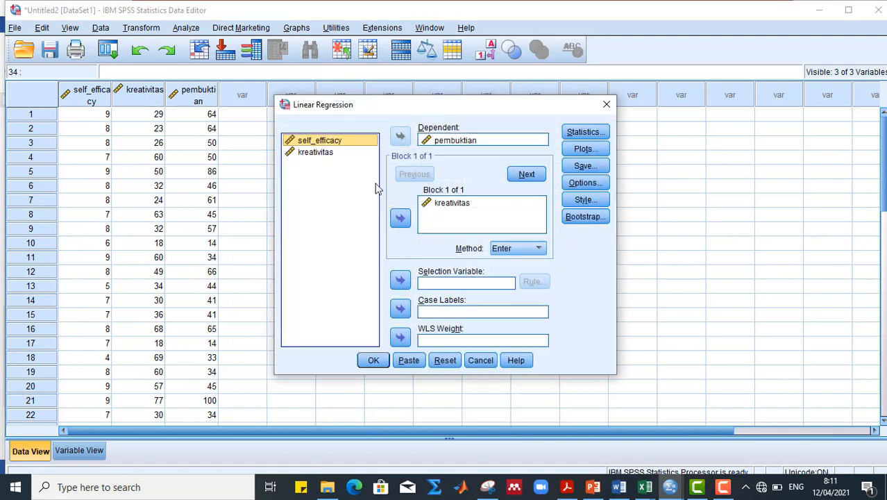
Step: Add self_efficacy to the independent variables beside kreativitas, with pembuktian as dependent and method Enter, and run the regression
click(429, 141)
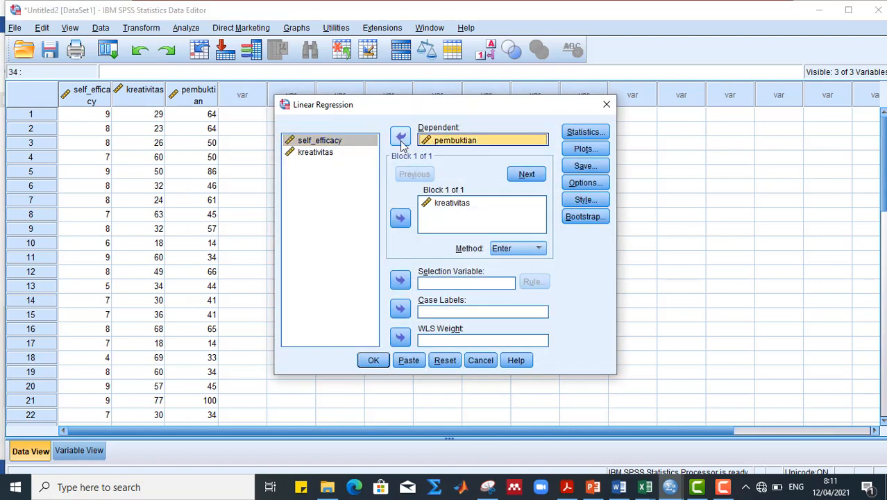
click(333, 152)
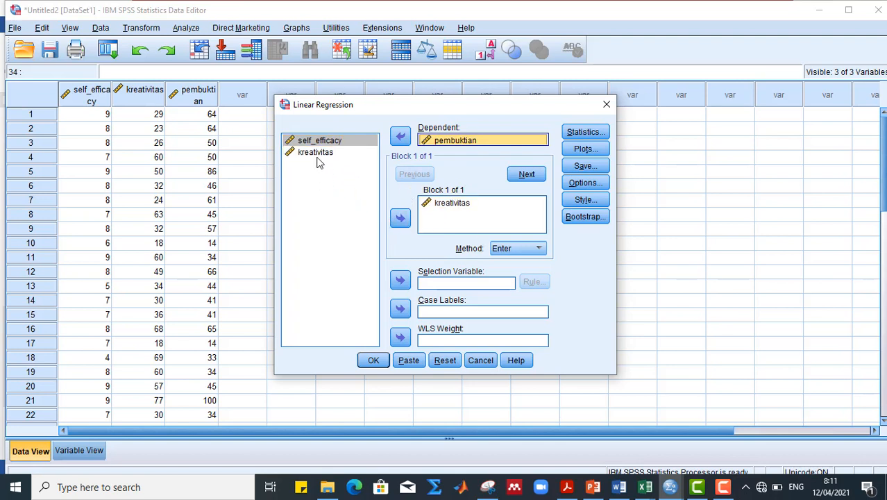
click(404, 220)
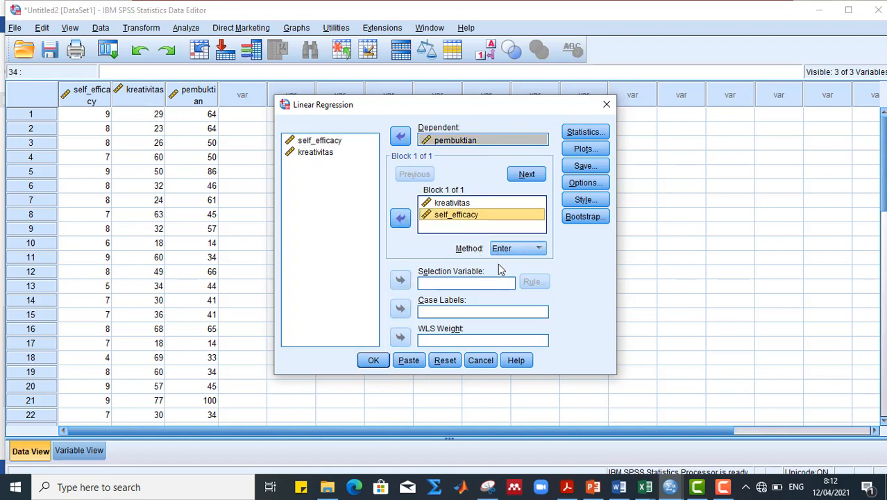
click(373, 360)
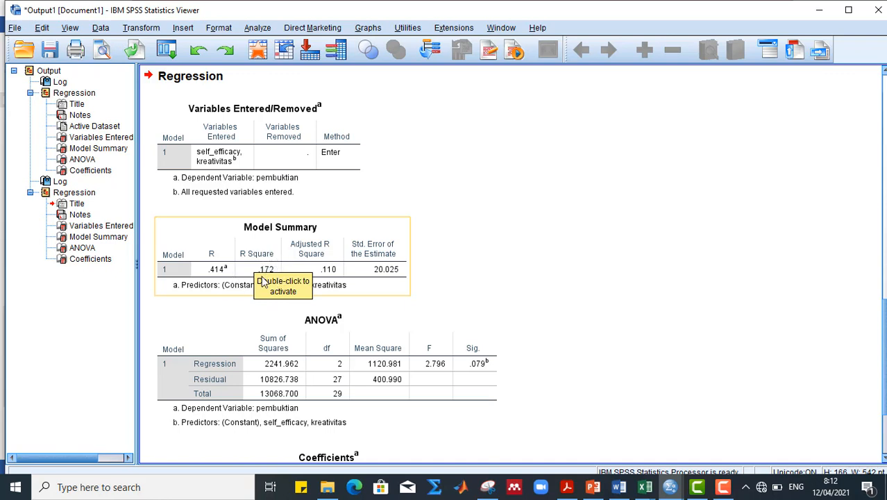
Step: Copy the new Coefficients table from the SPSS output into the Word report, below "Output SPSS" in the multiple regression section
scroll(285, 321, down, 3)
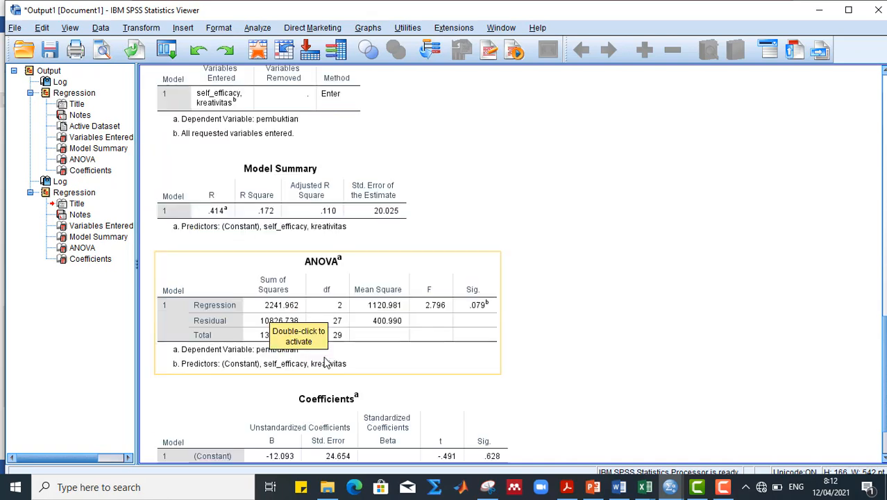
click(471, 347)
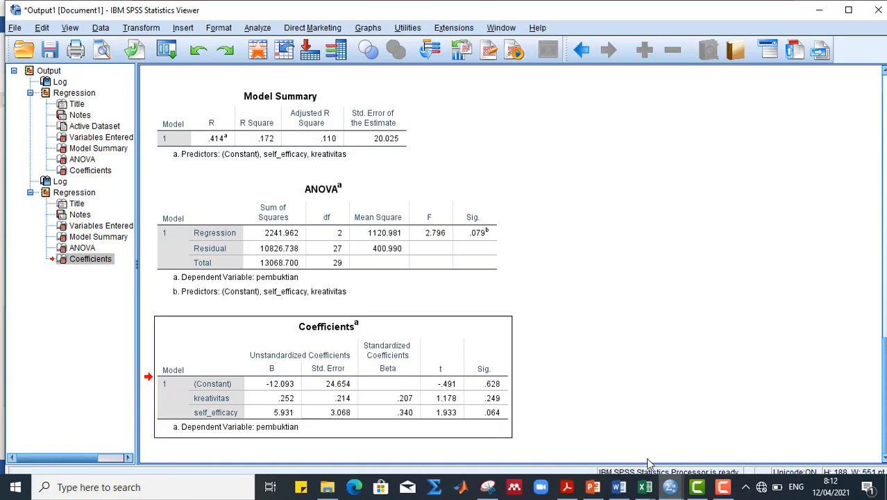
click(619, 486)
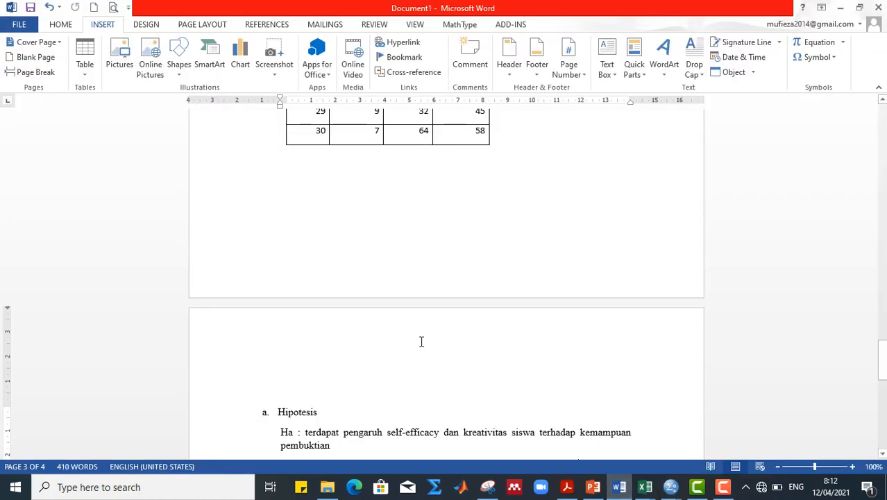
scroll(420, 341, down, 5)
scroll(421, 341, down, 2)
click(353, 275)
key(Return)
key(BackSpace)
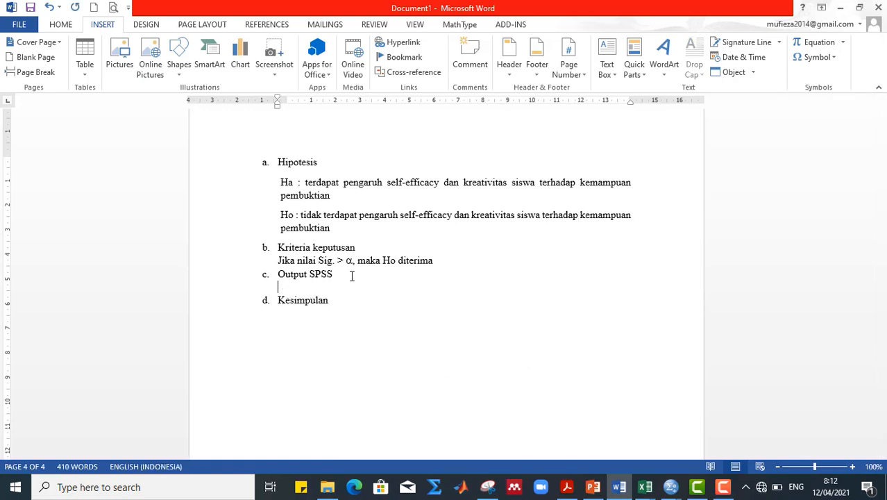
key(ctrl+v)
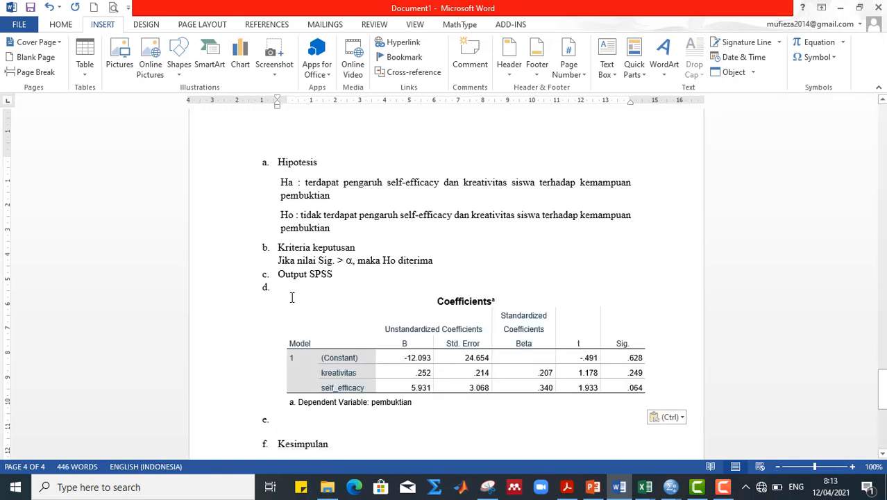
Step: Remove the stray list letters d and e above and below the pasted Coefficients table
key(BackSpace)
click(286, 420)
key(BackSpace)
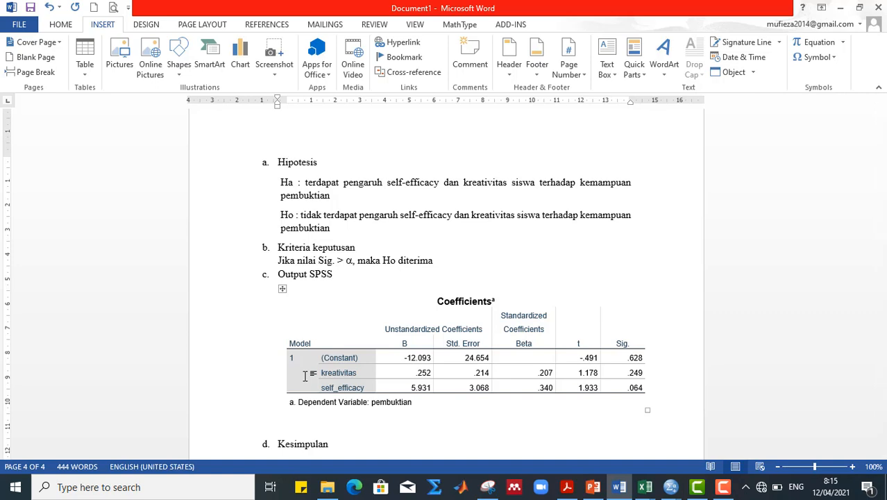
Step: Write the general multiple regression equation "Y = a + b1X1 + b2X2" on the line below the Coefficients table
text(y)
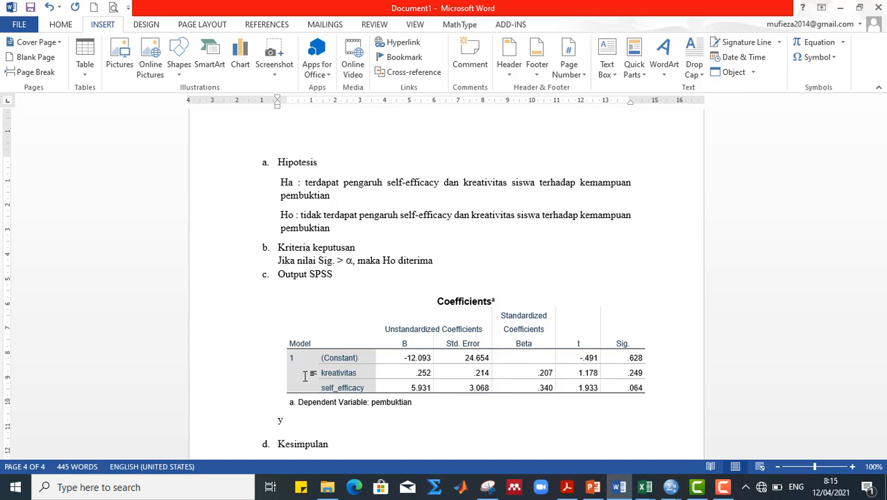
text( = )
text(a)
text( + )
text(bXi)
text(1 + )
text(b)
text(2)
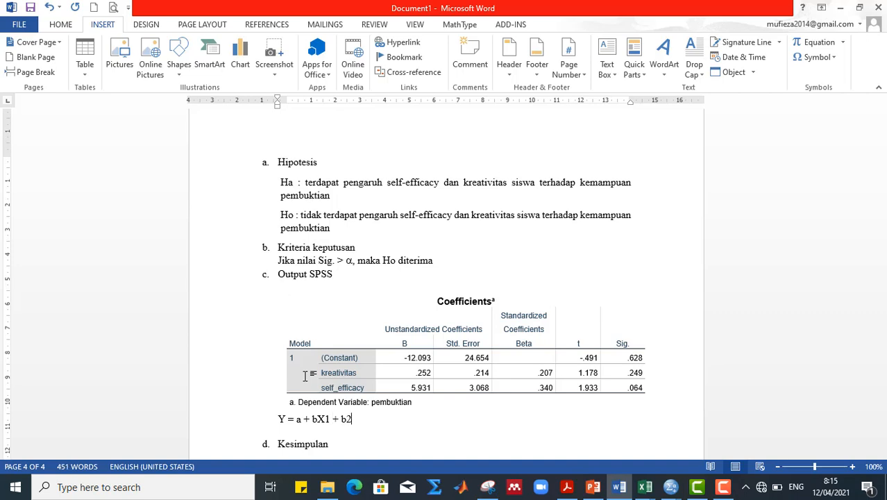
text(X2)
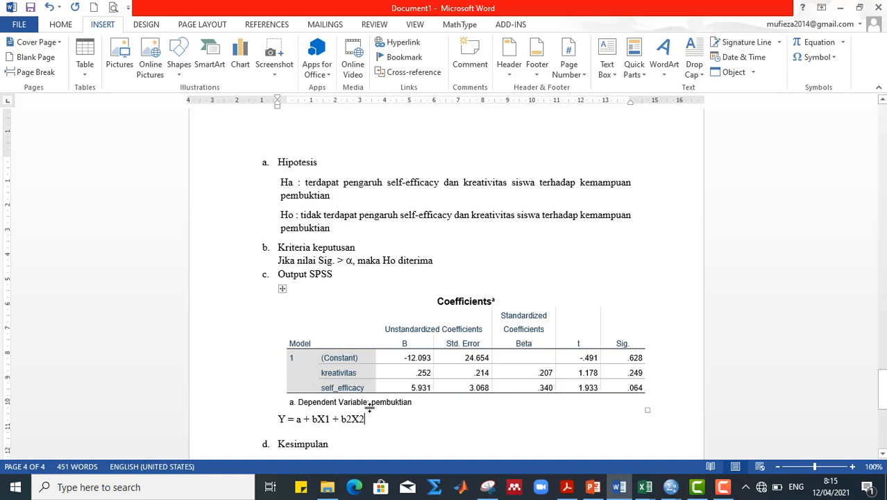
click(317, 418)
text(1)
click(383, 419)
Step: Begin a second equation line with "Y=", the constant -12.093 copied from the B column, and a plus sign
key(Return)
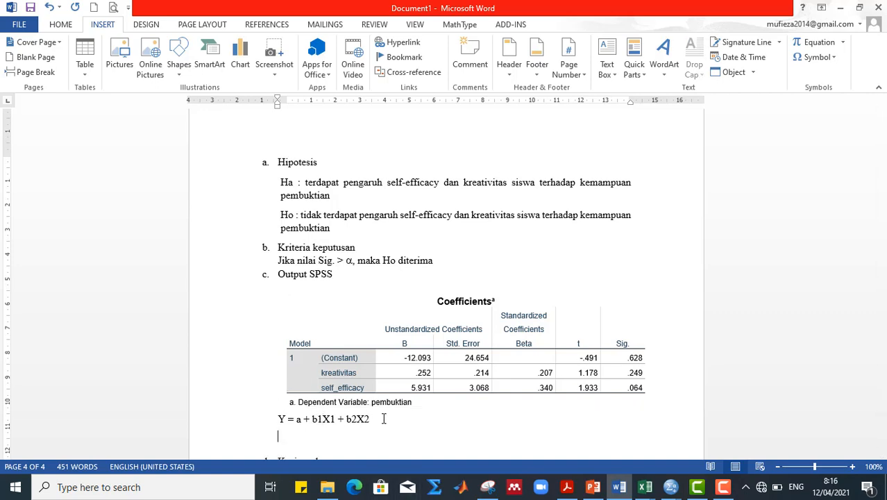
text(Y=)
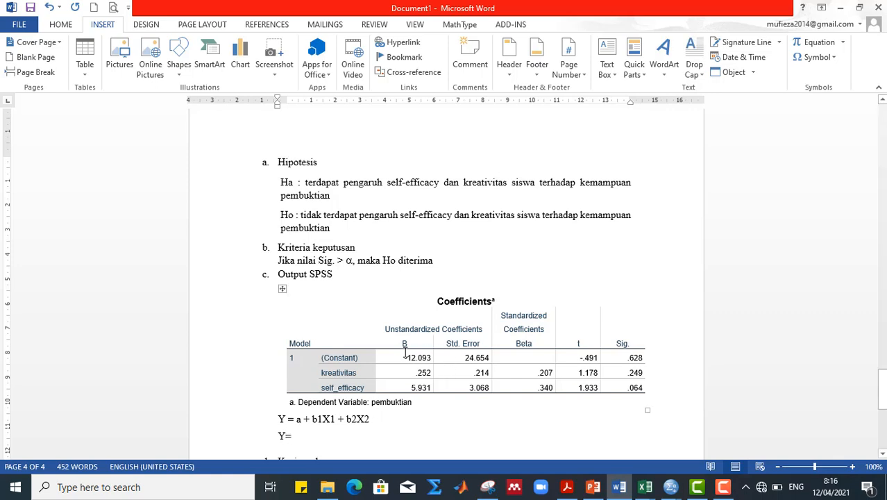
drag(407, 358, 433, 358)
key(ctrl+c)
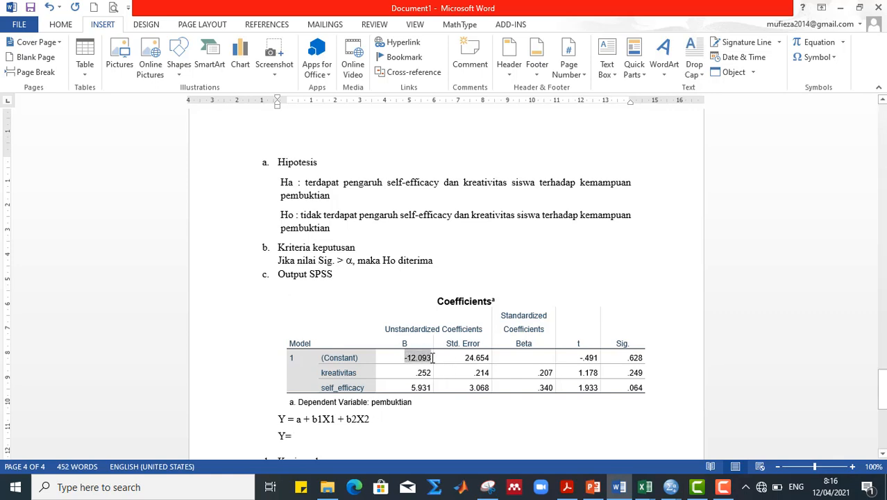
click(296, 436)
key(ctrl+v)
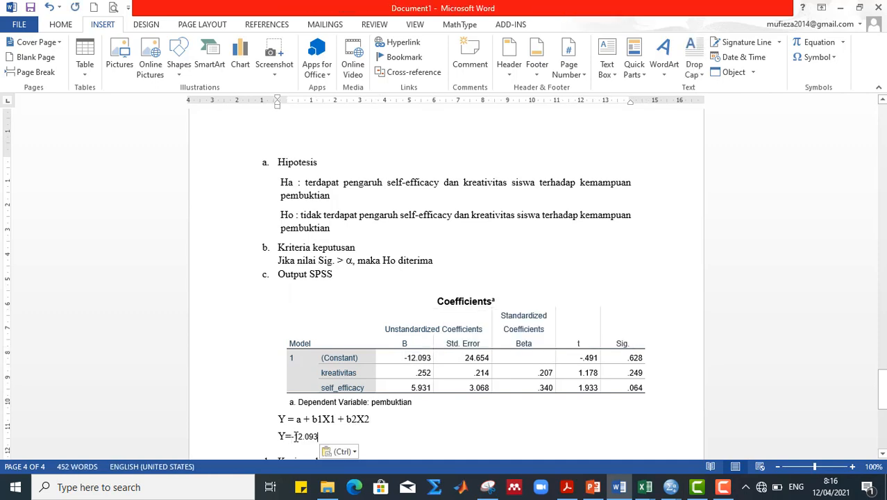
text(+)
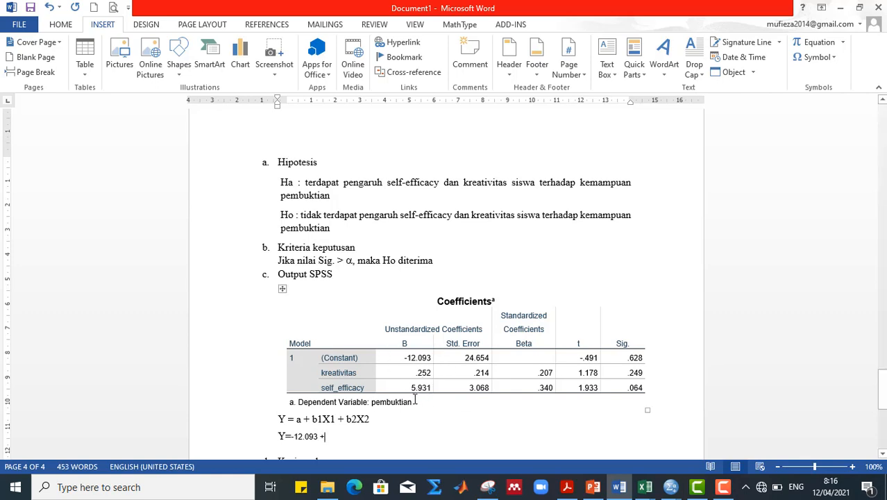
Step: Extend the equation with the term .252X1, copying the kreativitas coefficient from the B column
drag(416, 373, 428, 372)
key(ctrl+c)
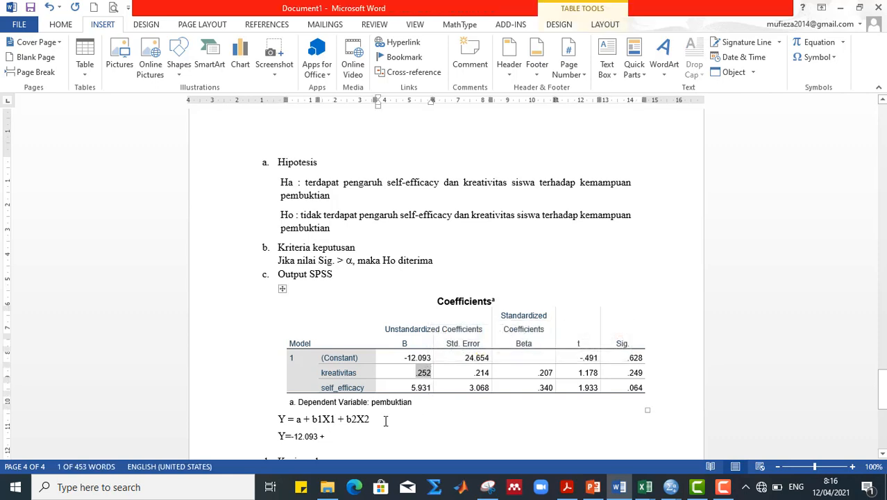
click(339, 432)
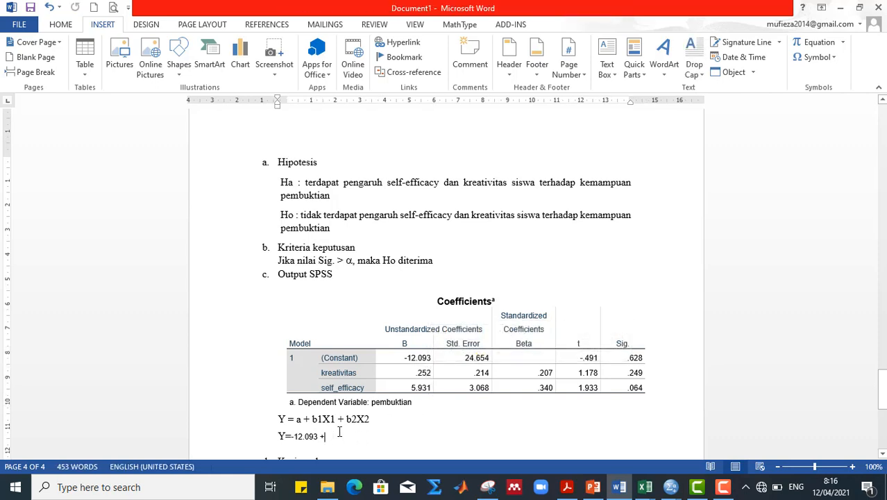
key(ctrl+v)
text(X1)
Step: Complete the regression equation with the term 5.931X2, copying the self_efficacy coefficient from the B column
drag(411, 388, 435, 386)
key(ctrl+c)
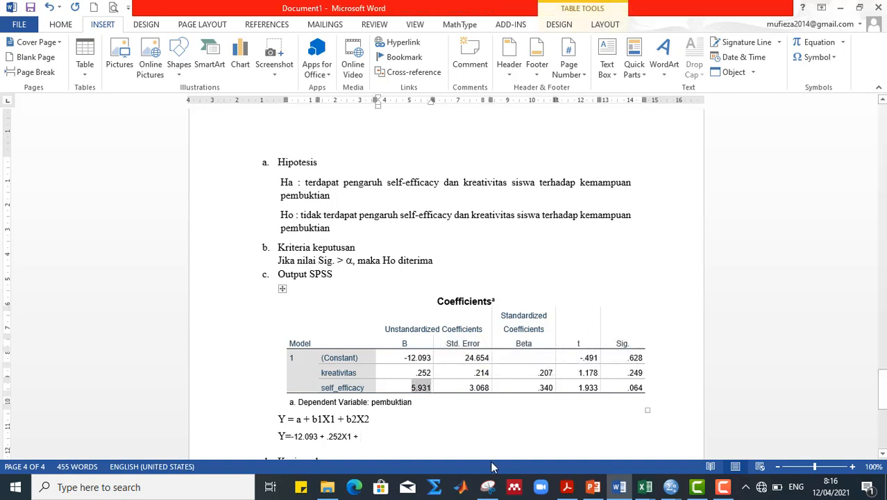
click(364, 434)
key(ctrl+v)
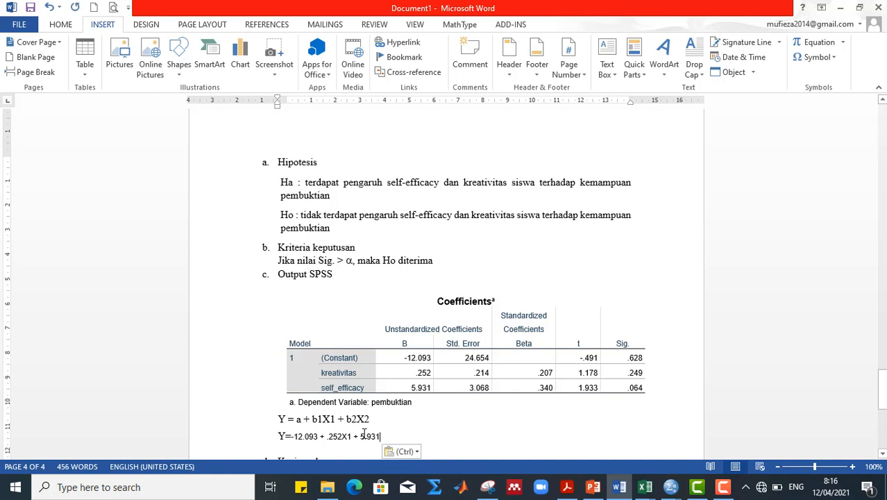
text(X2)
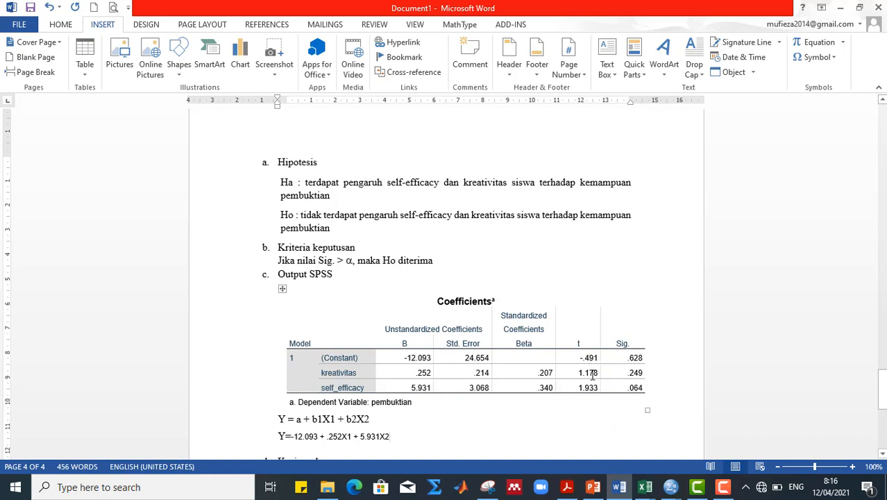
Step: Copy the ANOVA table of the two-predictor regression from the SPSS output and paste it into the Word report on a new line below the equation
scroll(441, 438, down, 2)
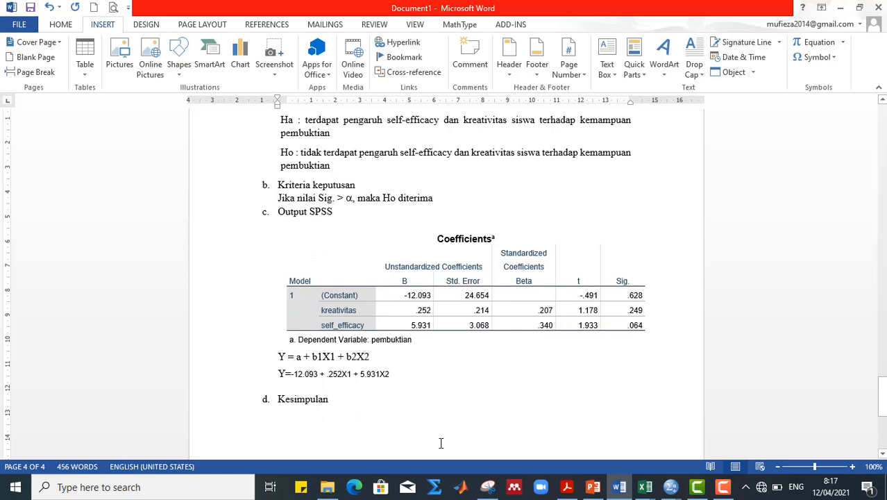
key(Return)
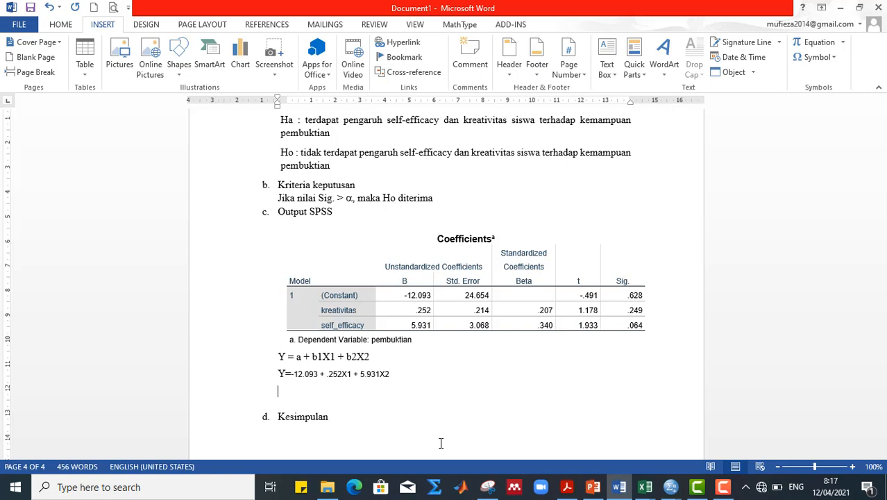
click(671, 487)
click(612, 444)
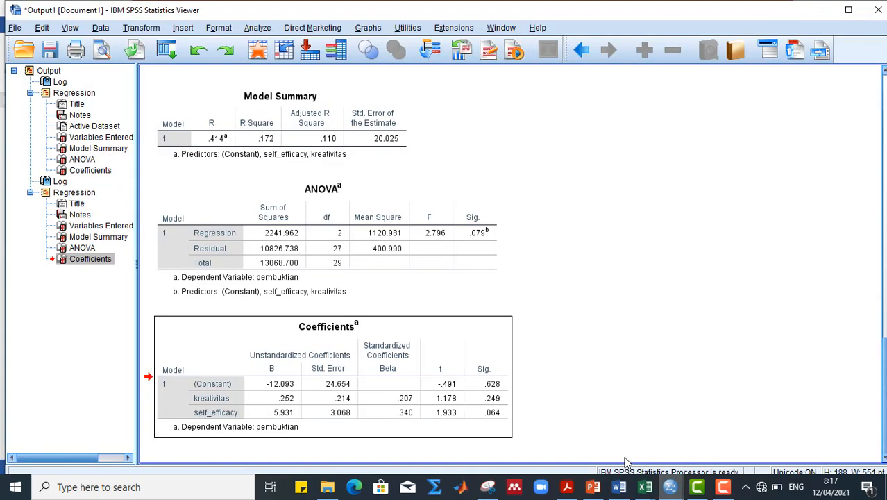
click(343, 233)
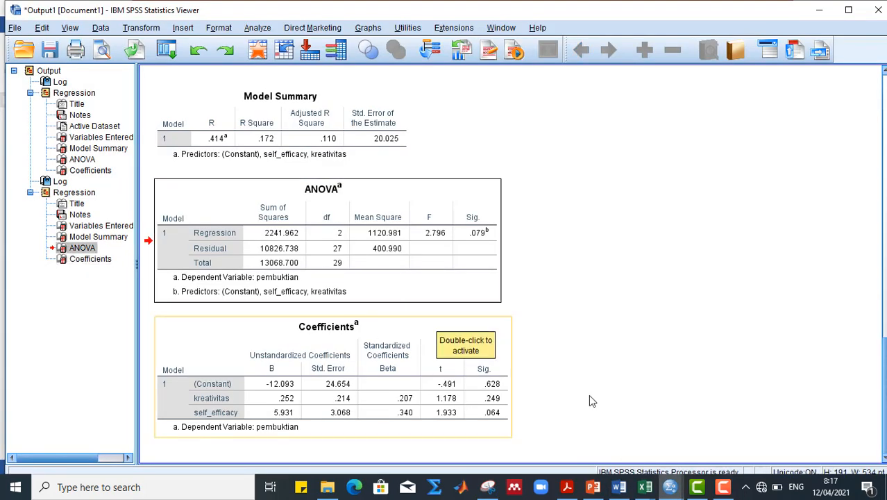
click(618, 490)
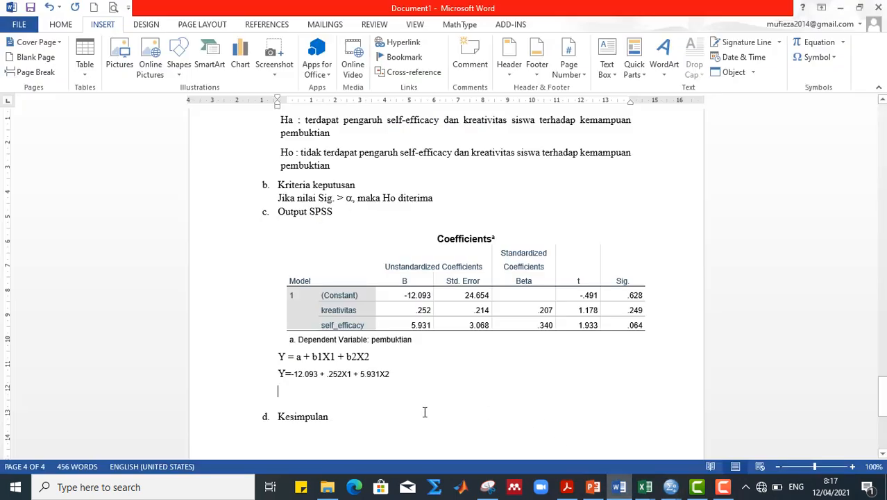
key(ctrl+v)
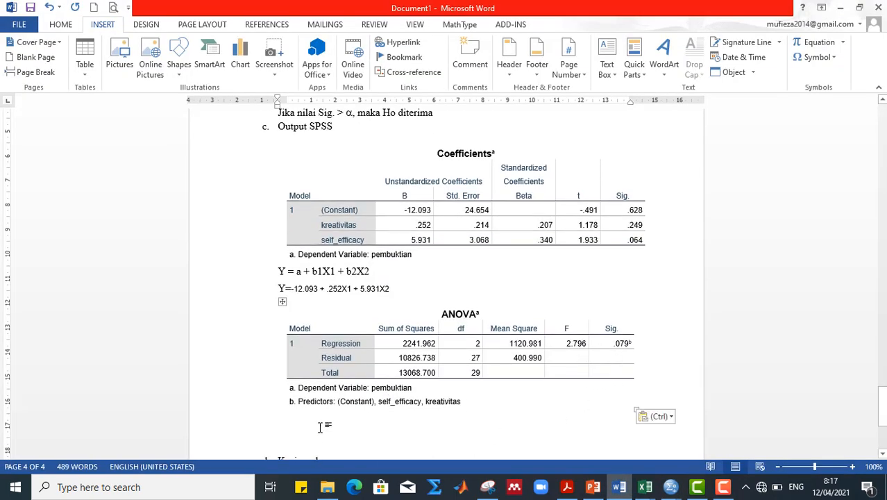
Step: Write "Karena nilai Sig. .079 > alpha, maka H0 diterima" below the ANOVA table, copying the significance value without its superscript b
text(Karena ni)
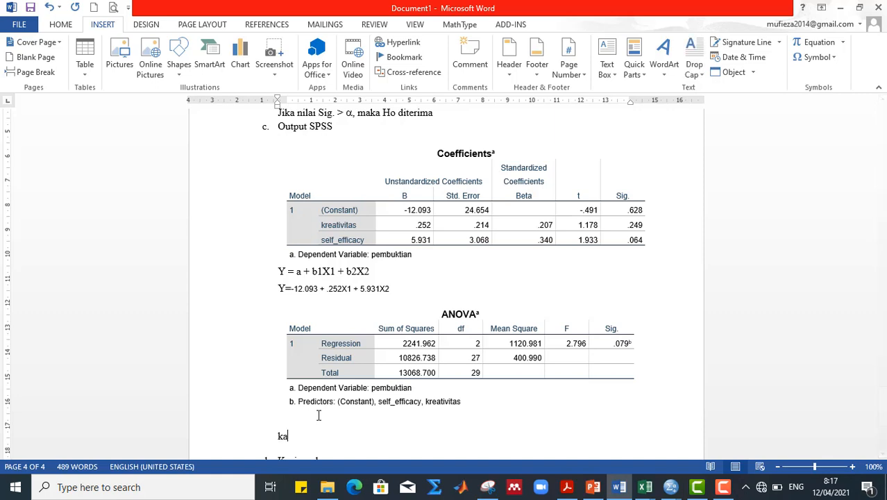
text(lai Sig.)
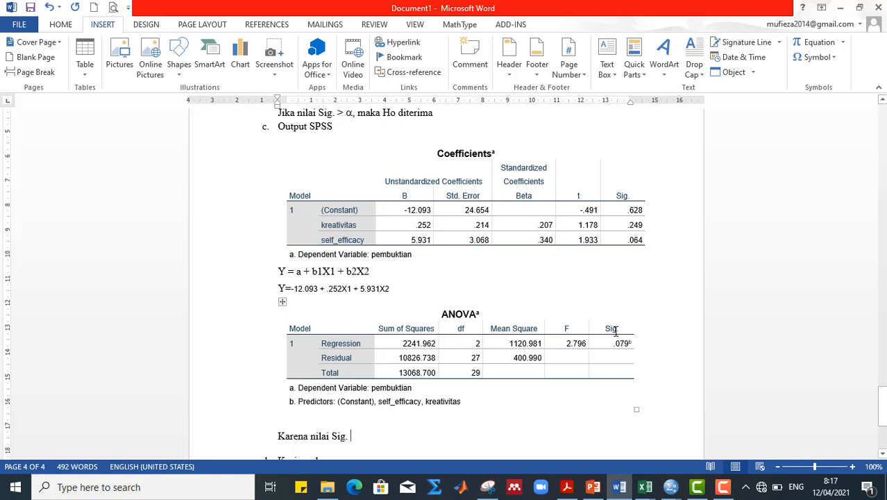
drag(612, 343, 627, 345)
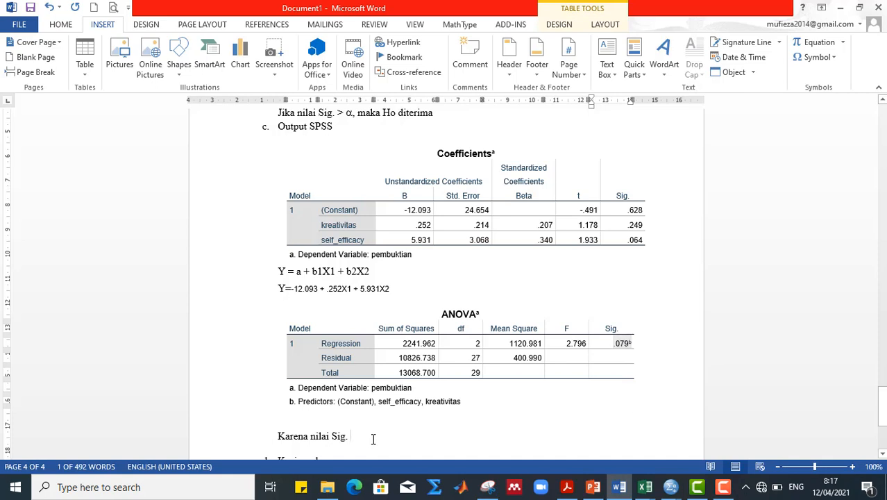
click(371, 437)
text(.079b)
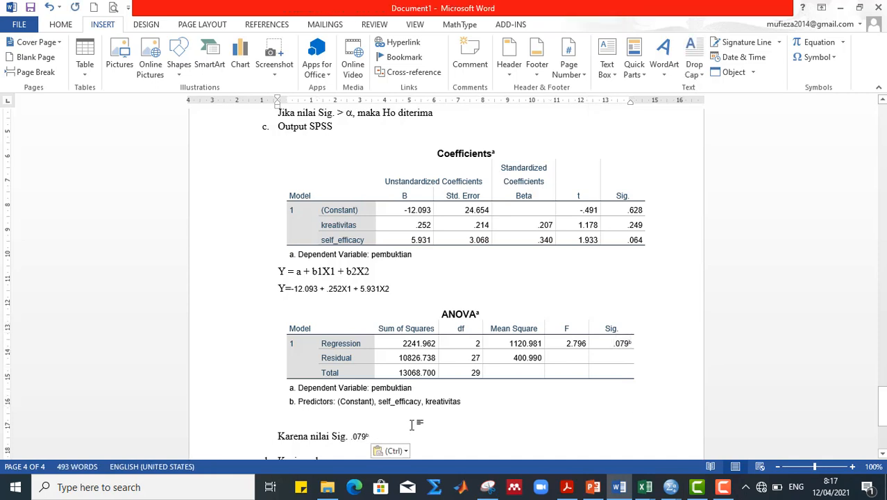
key(BackSpace)
text(> α)
text(lpha)
text(, mak)
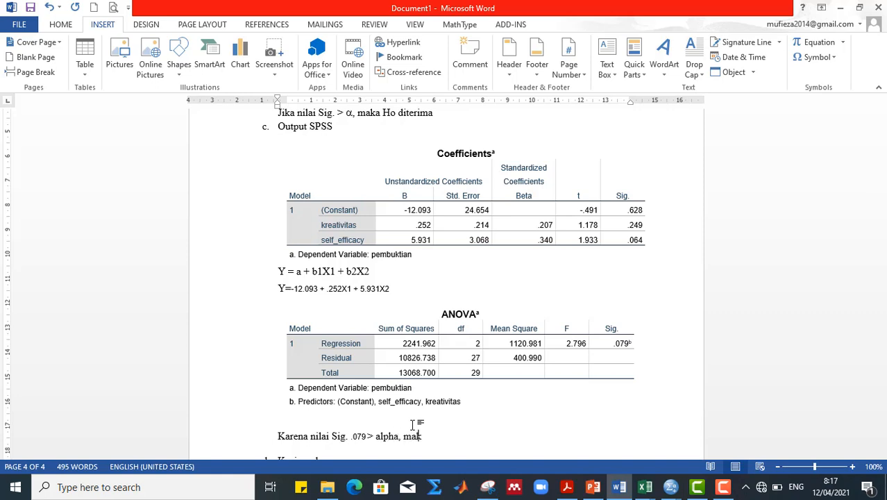
text(a H0 diterima)
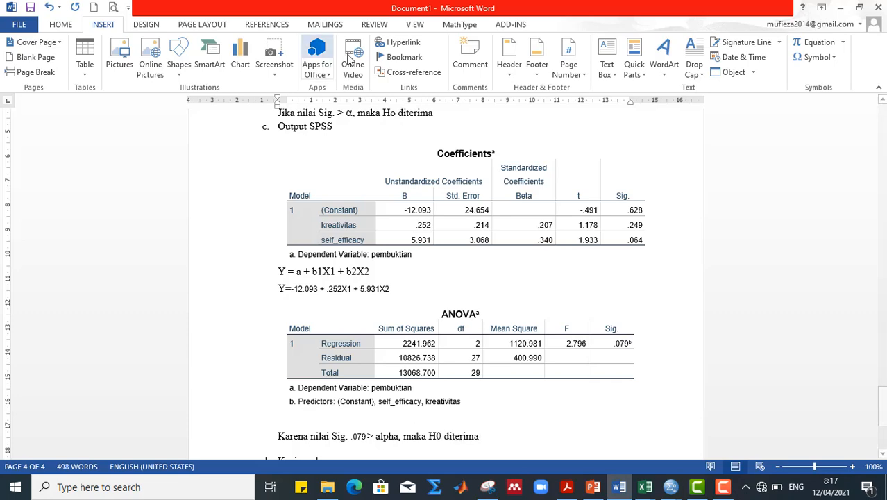
Step: Copy the Ho statement "tidak terdapat pengaruh self-efficacy dan kreativitas siswa terhadap kemampuan pembuktian" onto a new line under Kesimpulan in the multiple regression section
scroll(452, 189, up, 3)
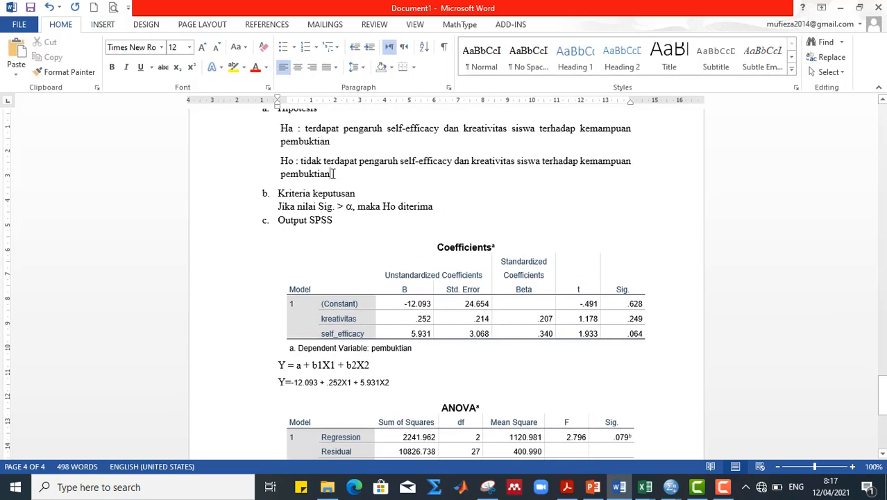
drag(330, 174, 301, 161)
key(ctrl+c)
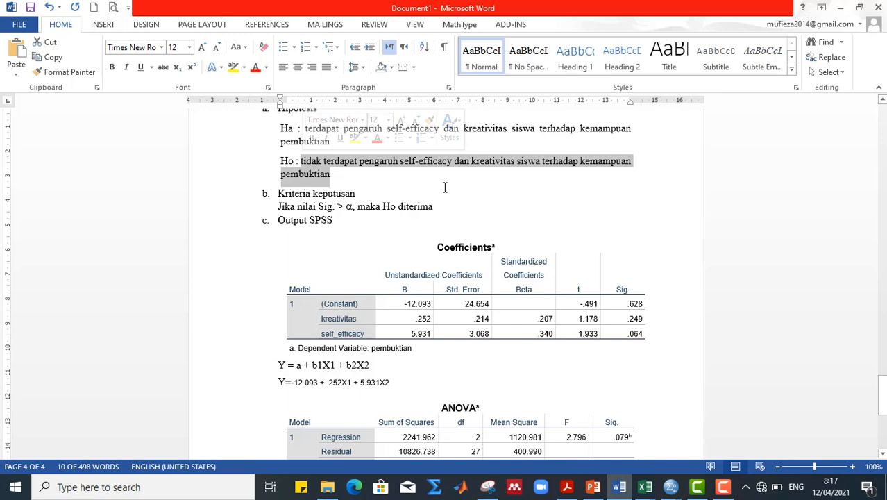
scroll(462, 195, down, 9)
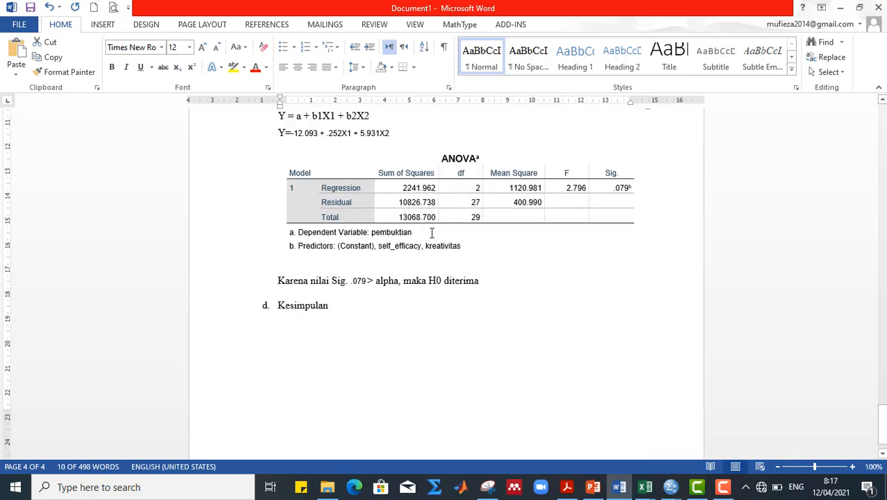
click(301, 280)
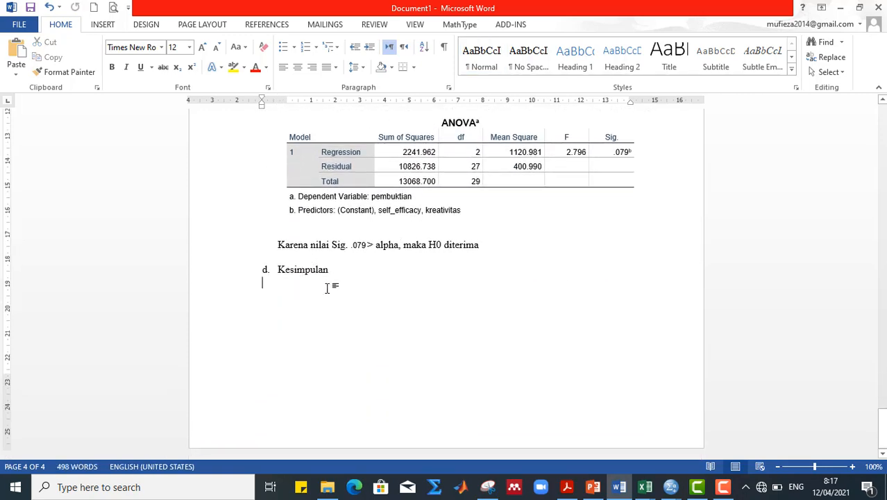
key(ctrl+v)
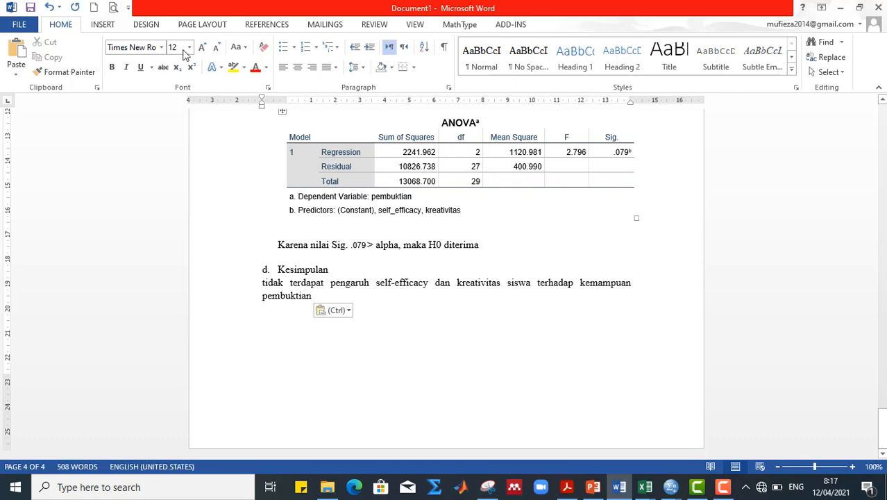
Step: Review the whole report from the title through the simple regression section to the multiple regression output and decision
scroll(389, 236, up, 5)
scroll(391, 232, up, 20)
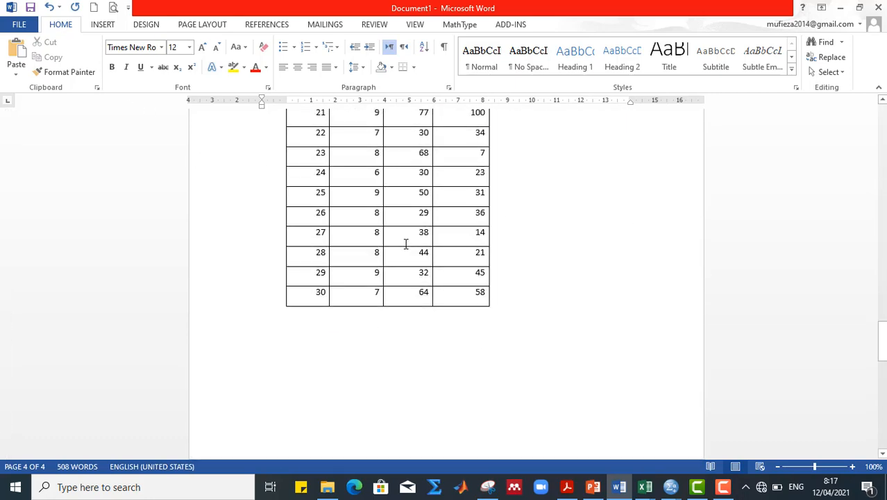
scroll(387, 246, up, 20)
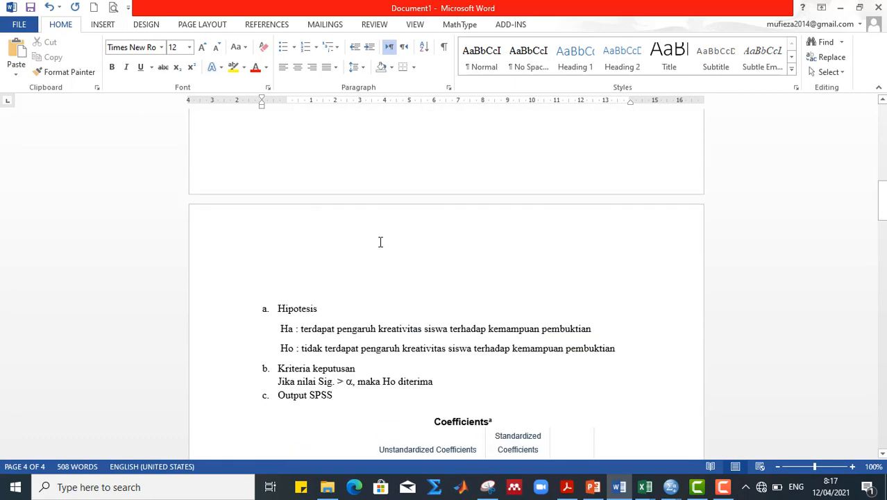
scroll(380, 241, up, 5)
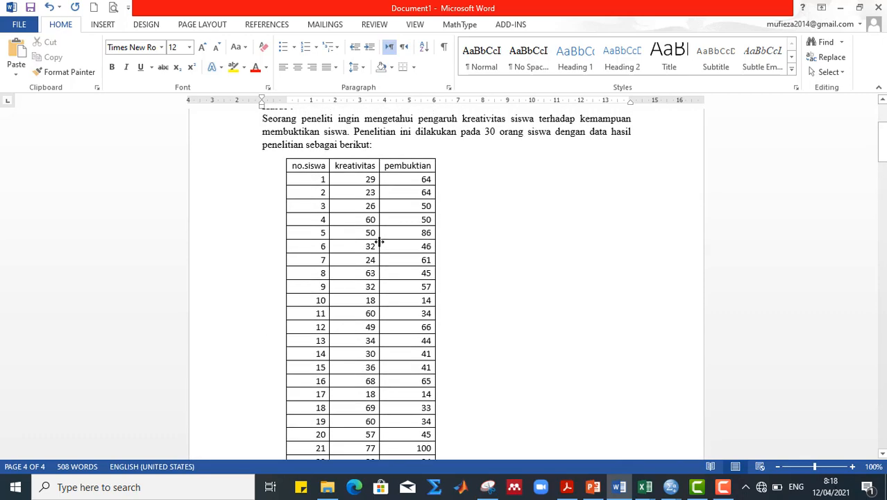
scroll(380, 241, up, 5)
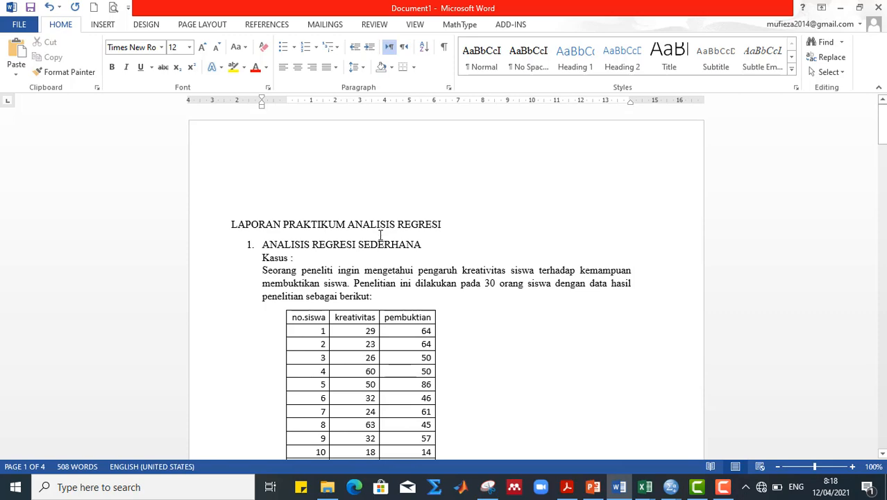
scroll(375, 215, down, 20)
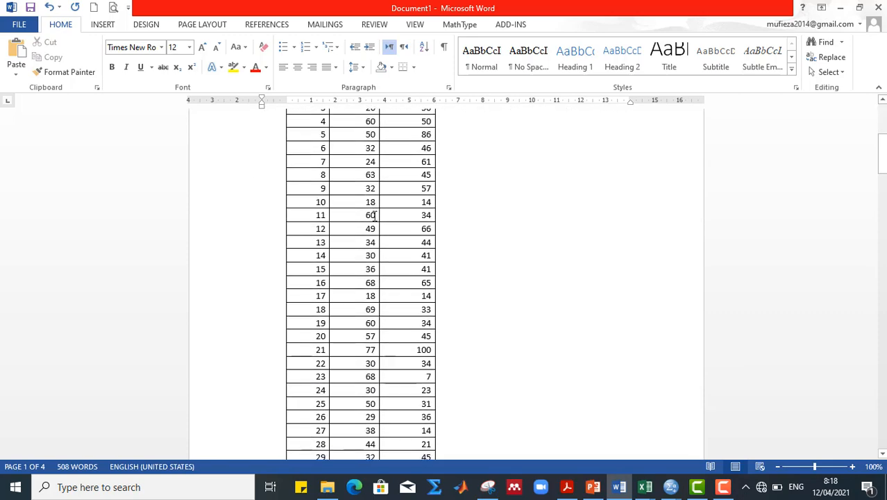
scroll(374, 216, down, 2)
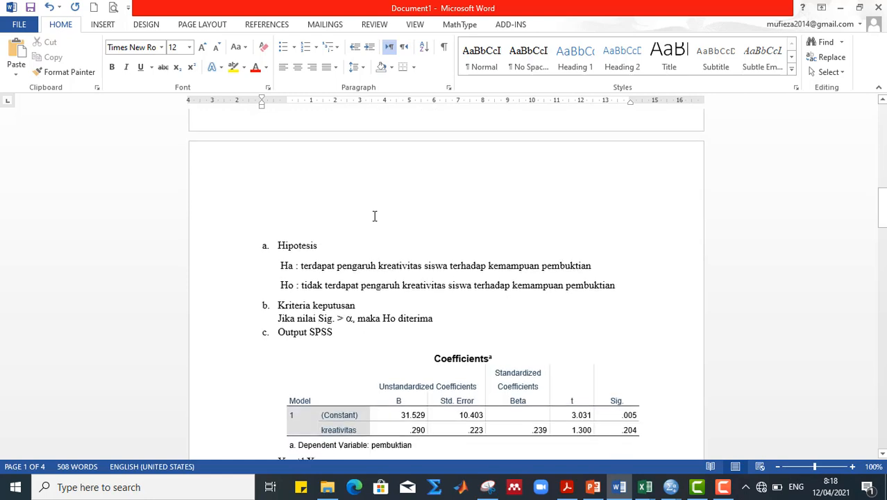
scroll(374, 216, down, 8)
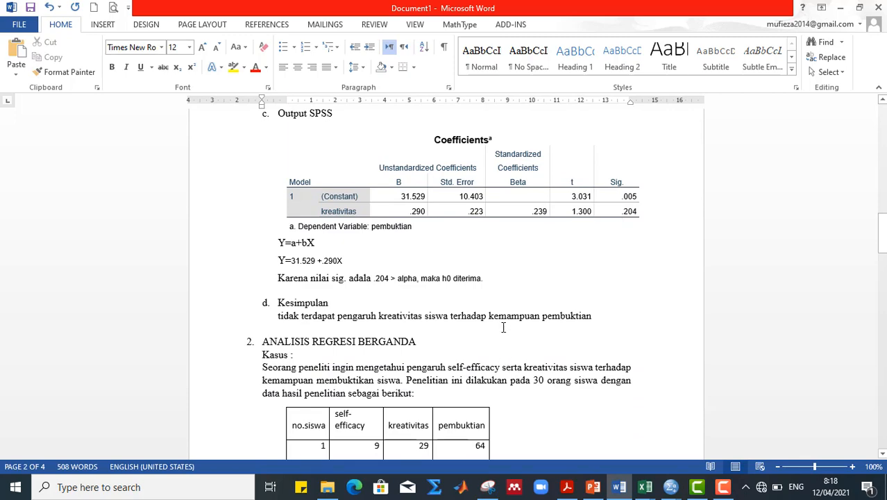
scroll(504, 327, down, 20)
scroll(505, 322, down, 12)
scroll(506, 322, down, 8)
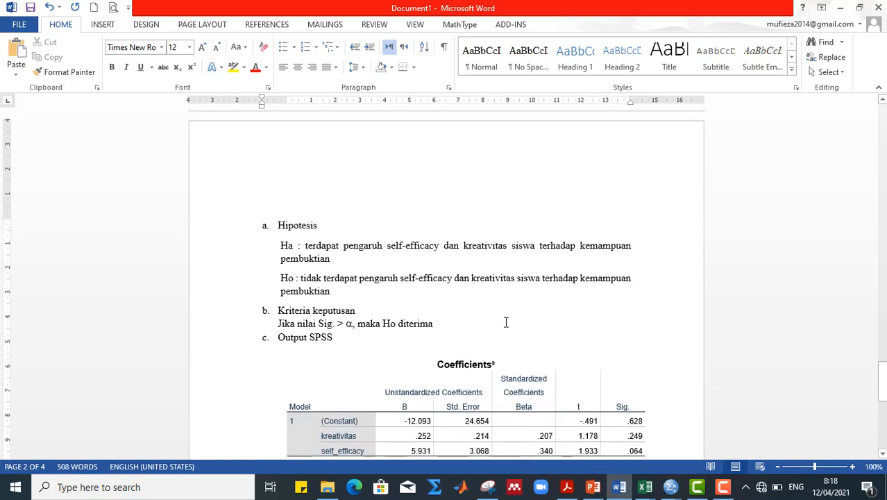
scroll(506, 322, down, 6)
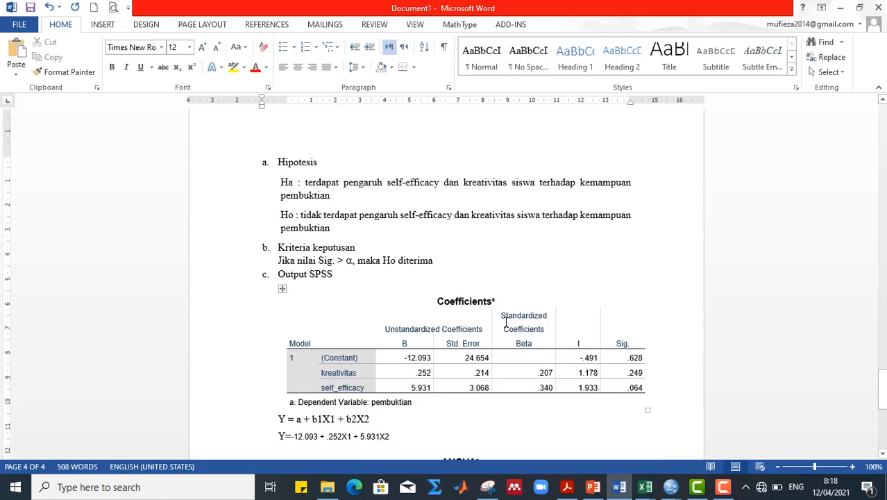
scroll(506, 321, down, 8)
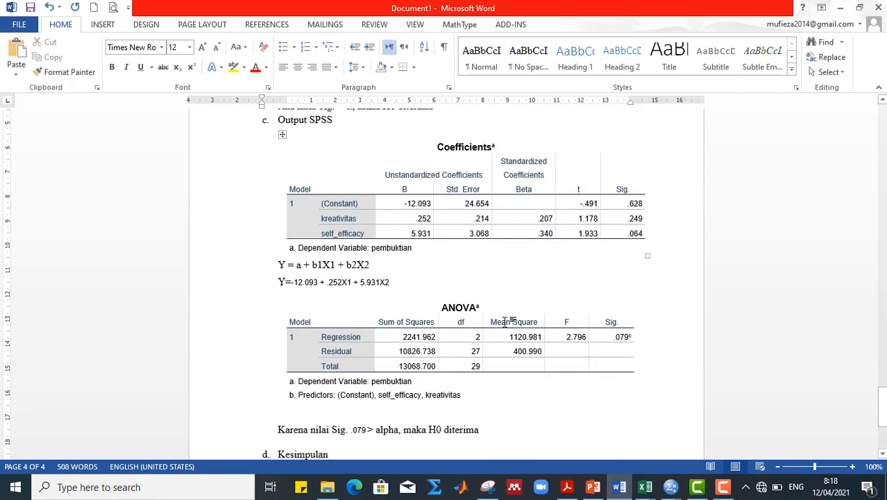